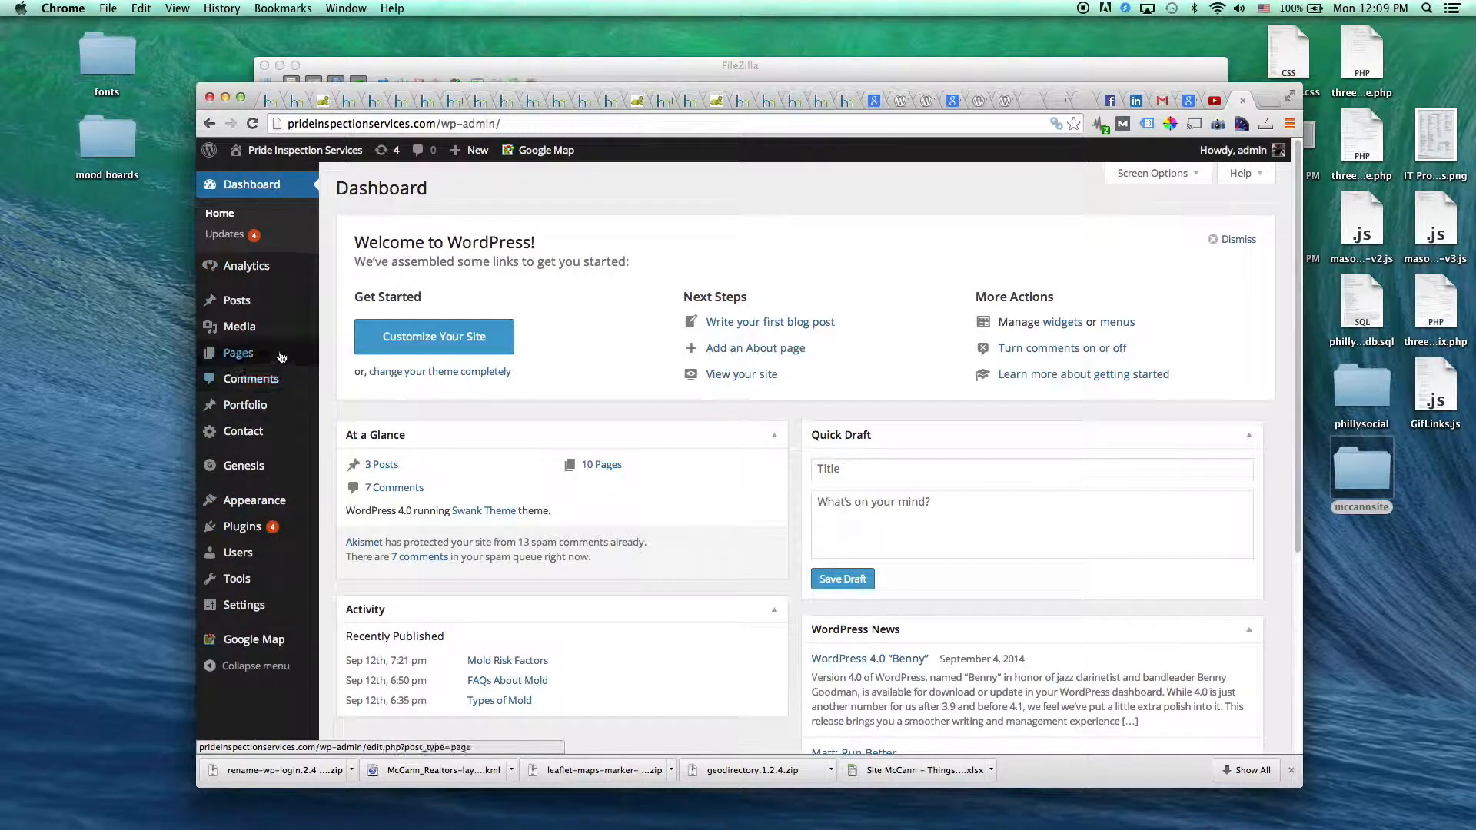
- Enlarge the browser view to 110% and open the list of all pages
{"action": "mouse_move", "coordinate": [277, 346]}
{"action": "key", "text": "super+plus"}
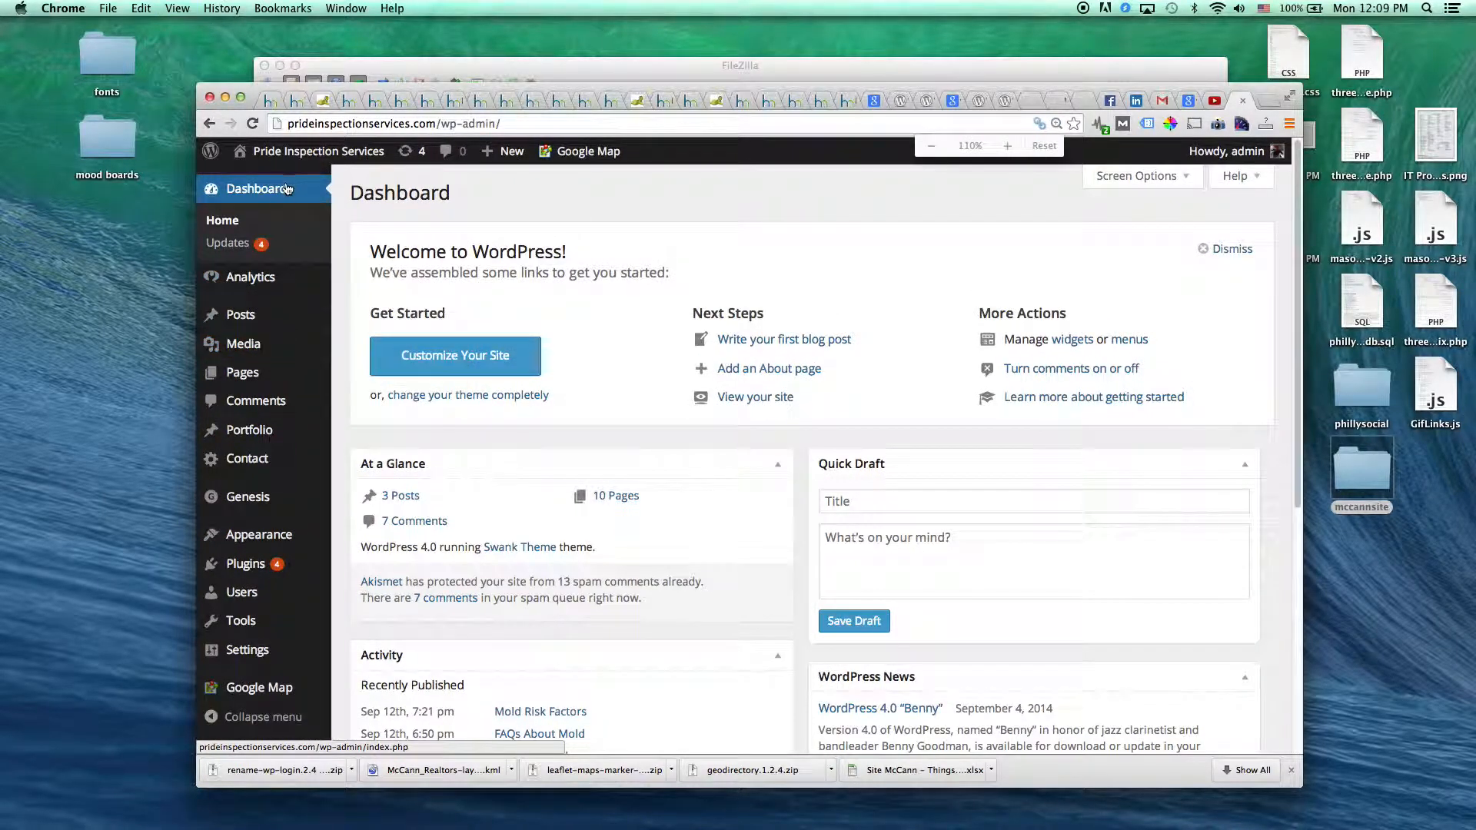
{"action": "mouse_move", "coordinate": [249, 321]}
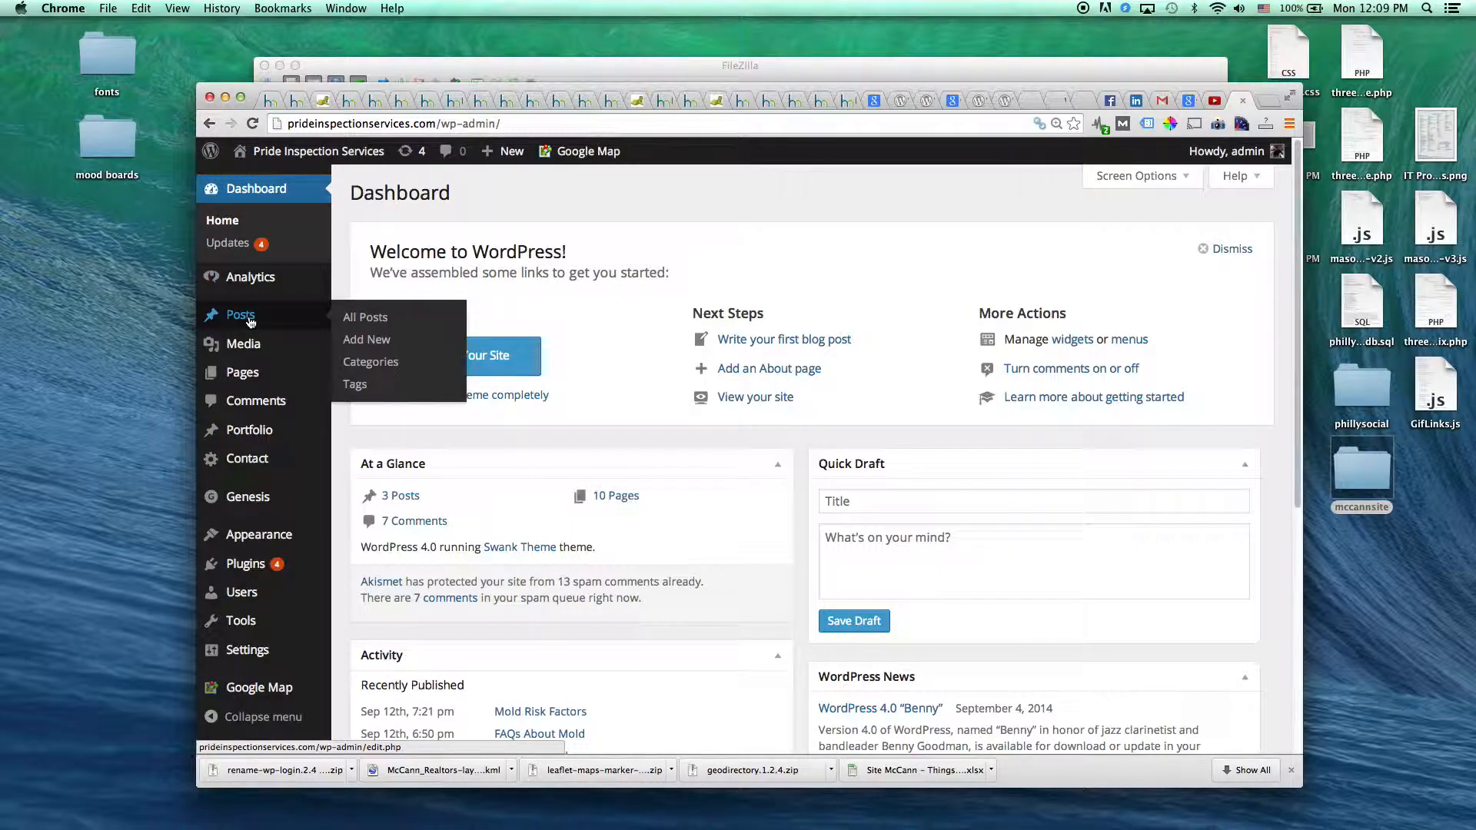
{"action": "left_click", "coordinate": [367, 318]}
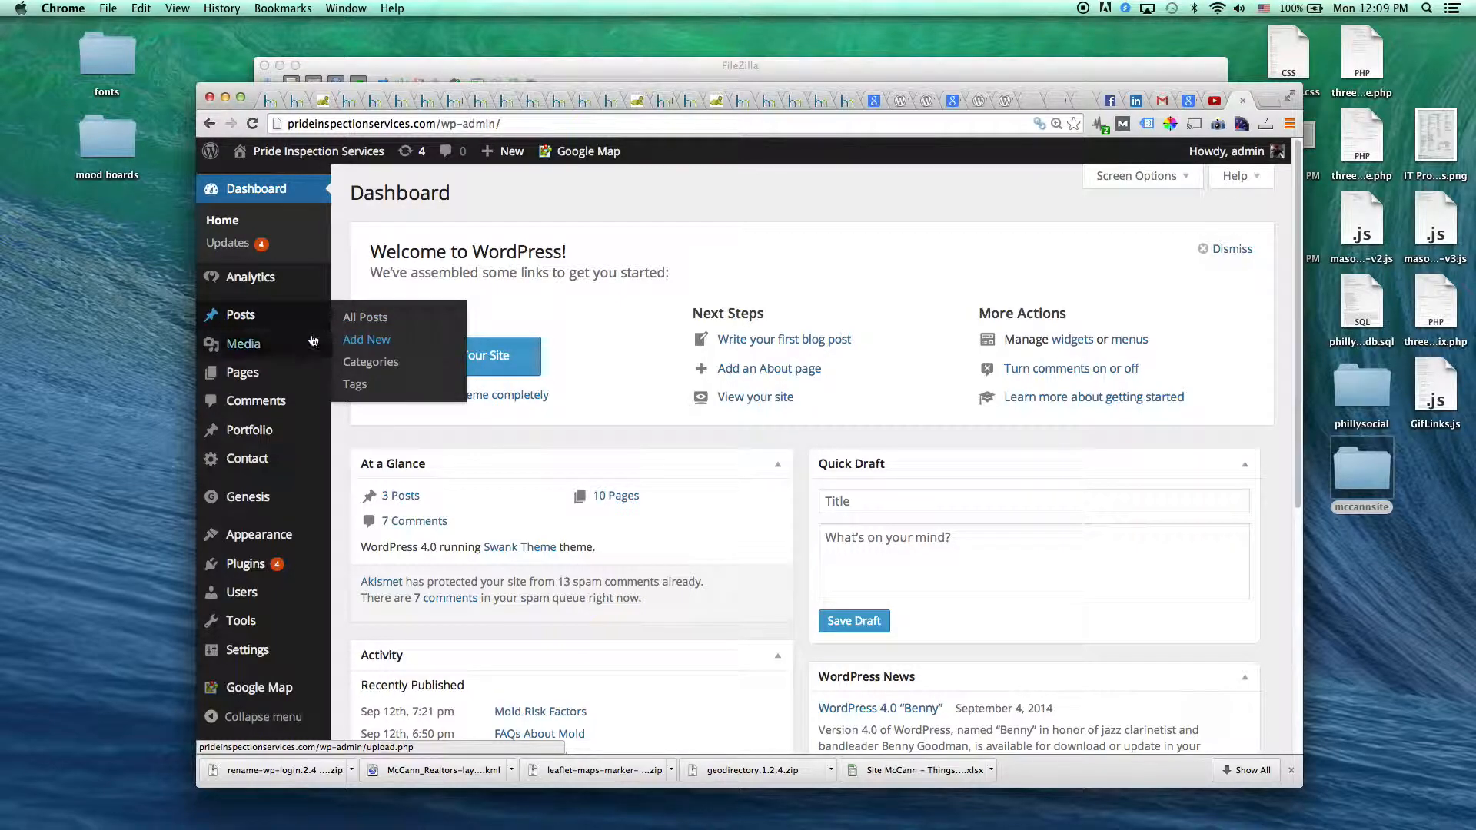
{"action": "mouse_move", "coordinate": [256, 382]}
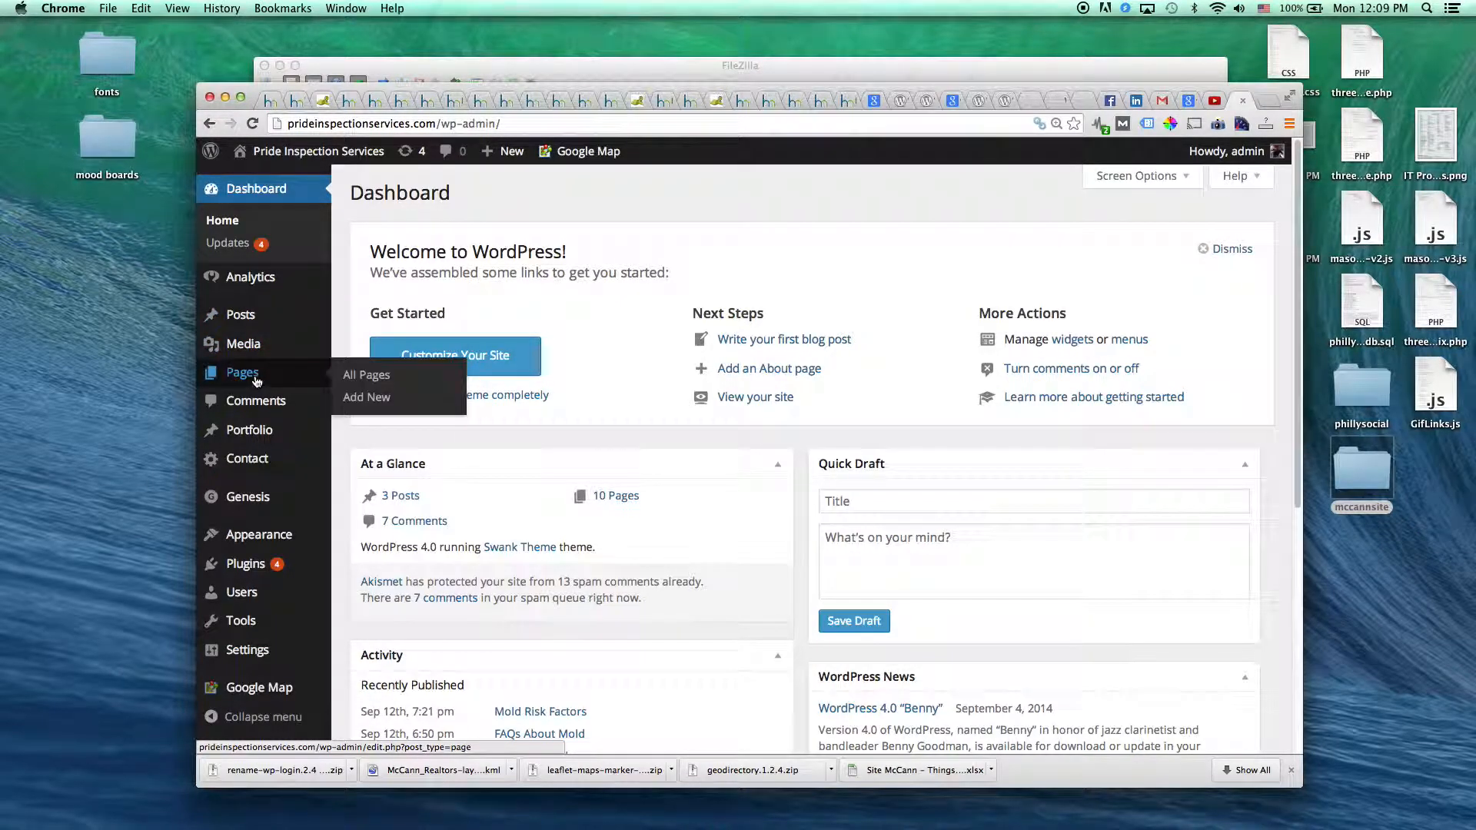
{"action": "left_click", "coordinate": [367, 377]}
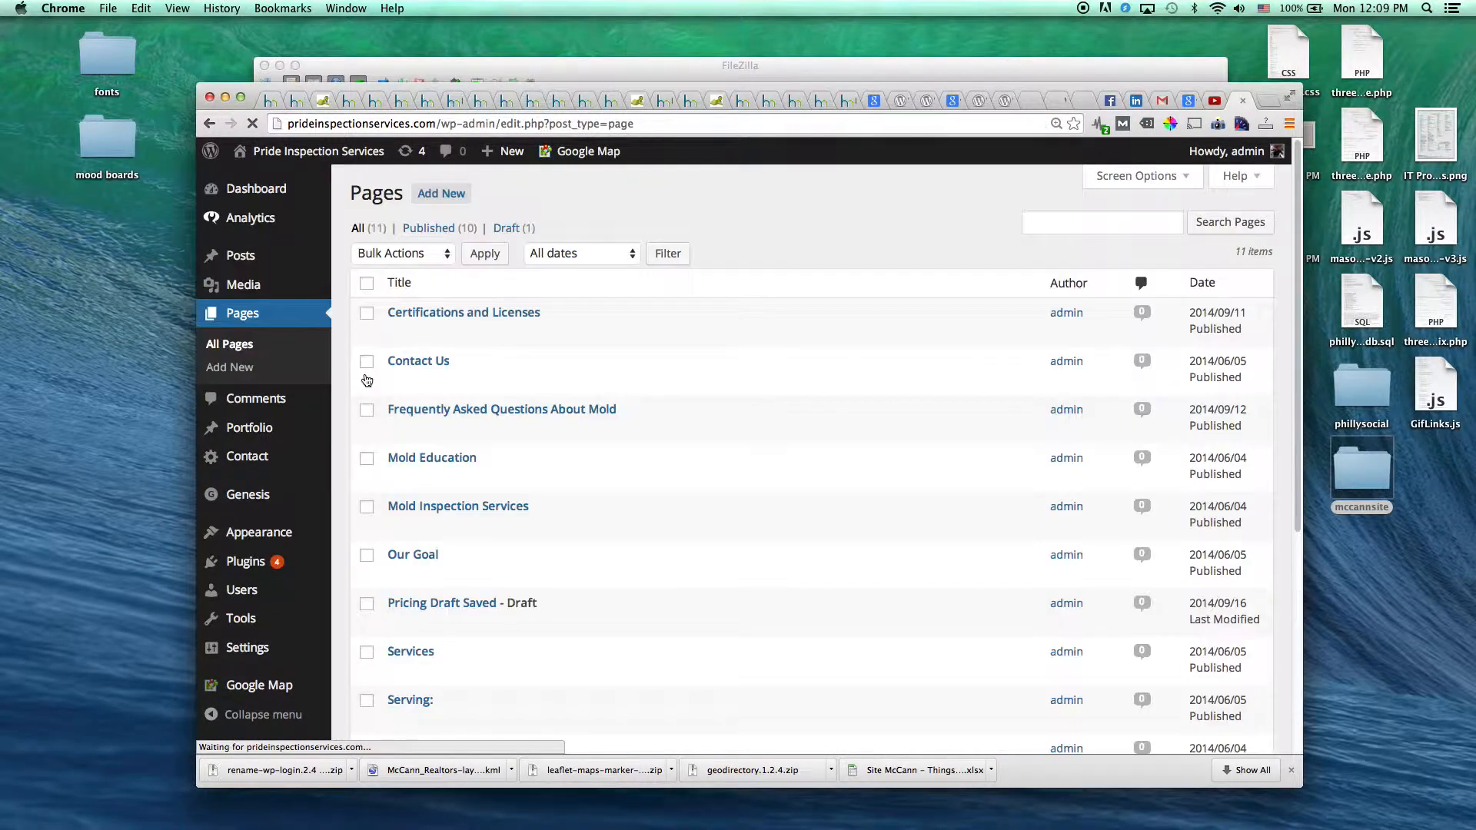
- Open the Contact Us page for editing, switch its content to the visual editor and highlight the Google map shortcode
{"action": "scroll", "coordinate": [415, 361], "scroll_direction": "down", "scroll_amount": 5}
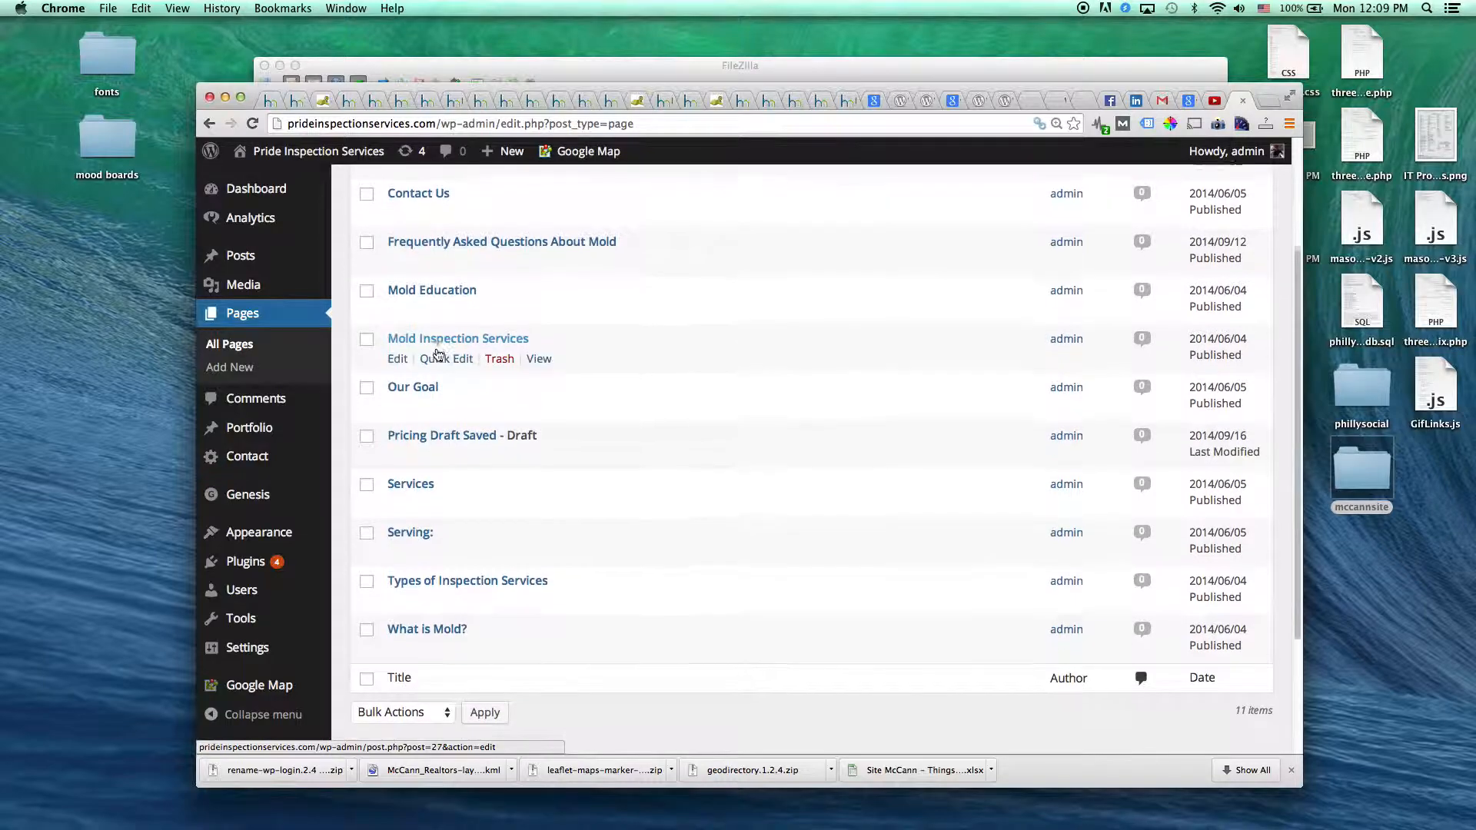
{"action": "scroll", "coordinate": [434, 352], "scroll_direction": "up", "scroll_amount": 4}
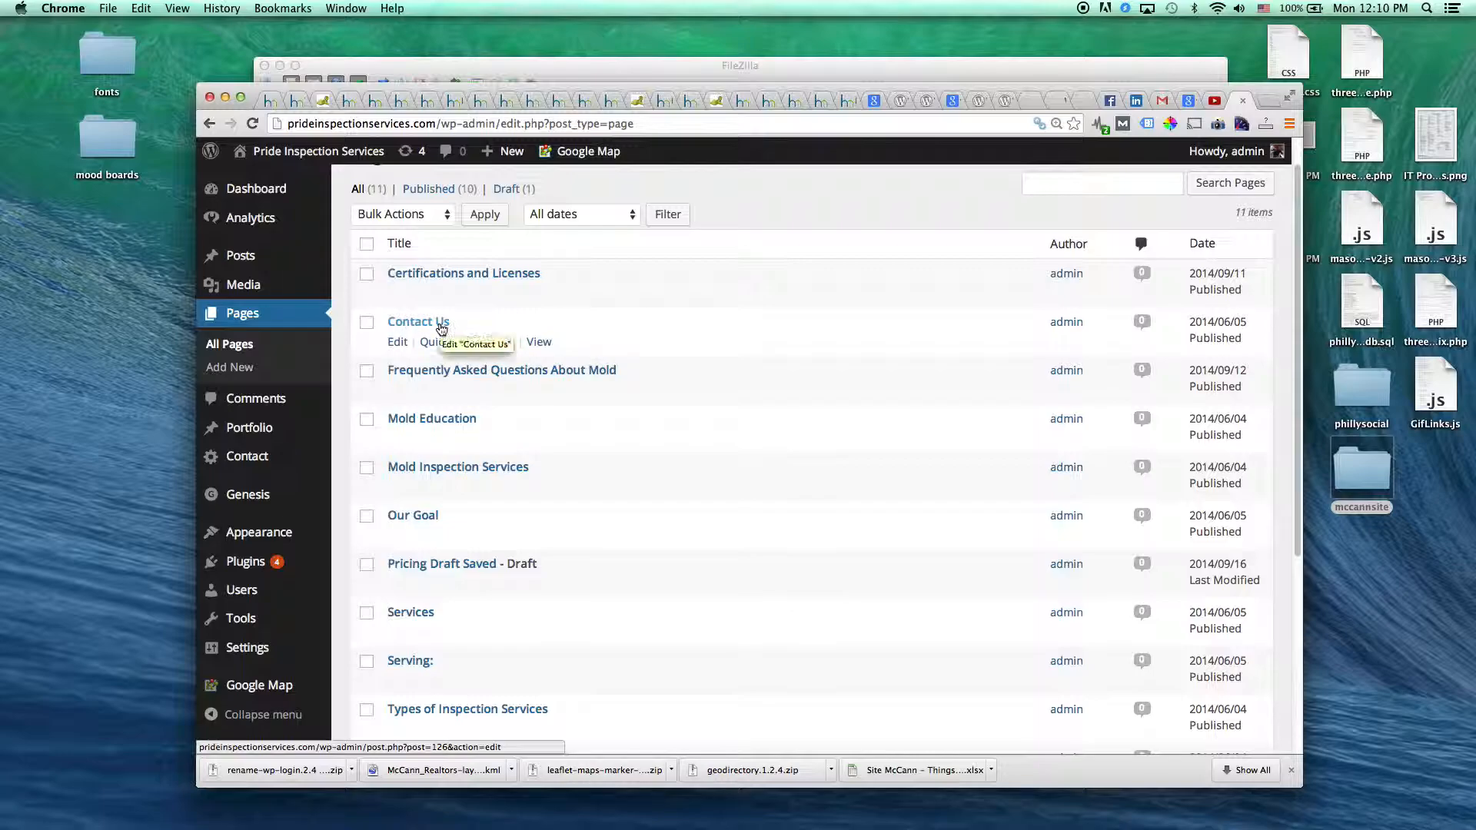
{"action": "left_click", "coordinate": [399, 342]}
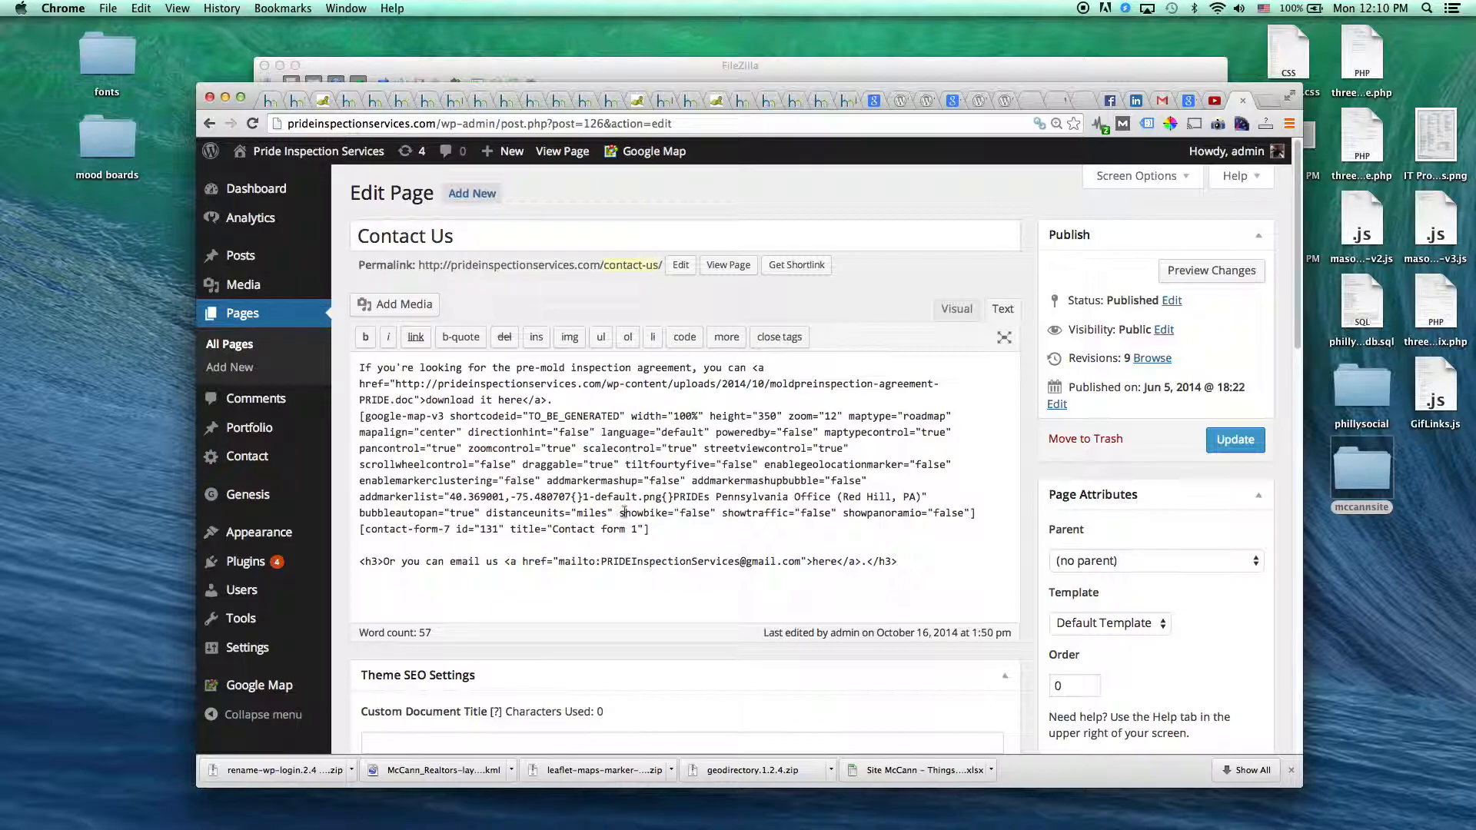
{"action": "left_click", "coordinate": [951, 312]}
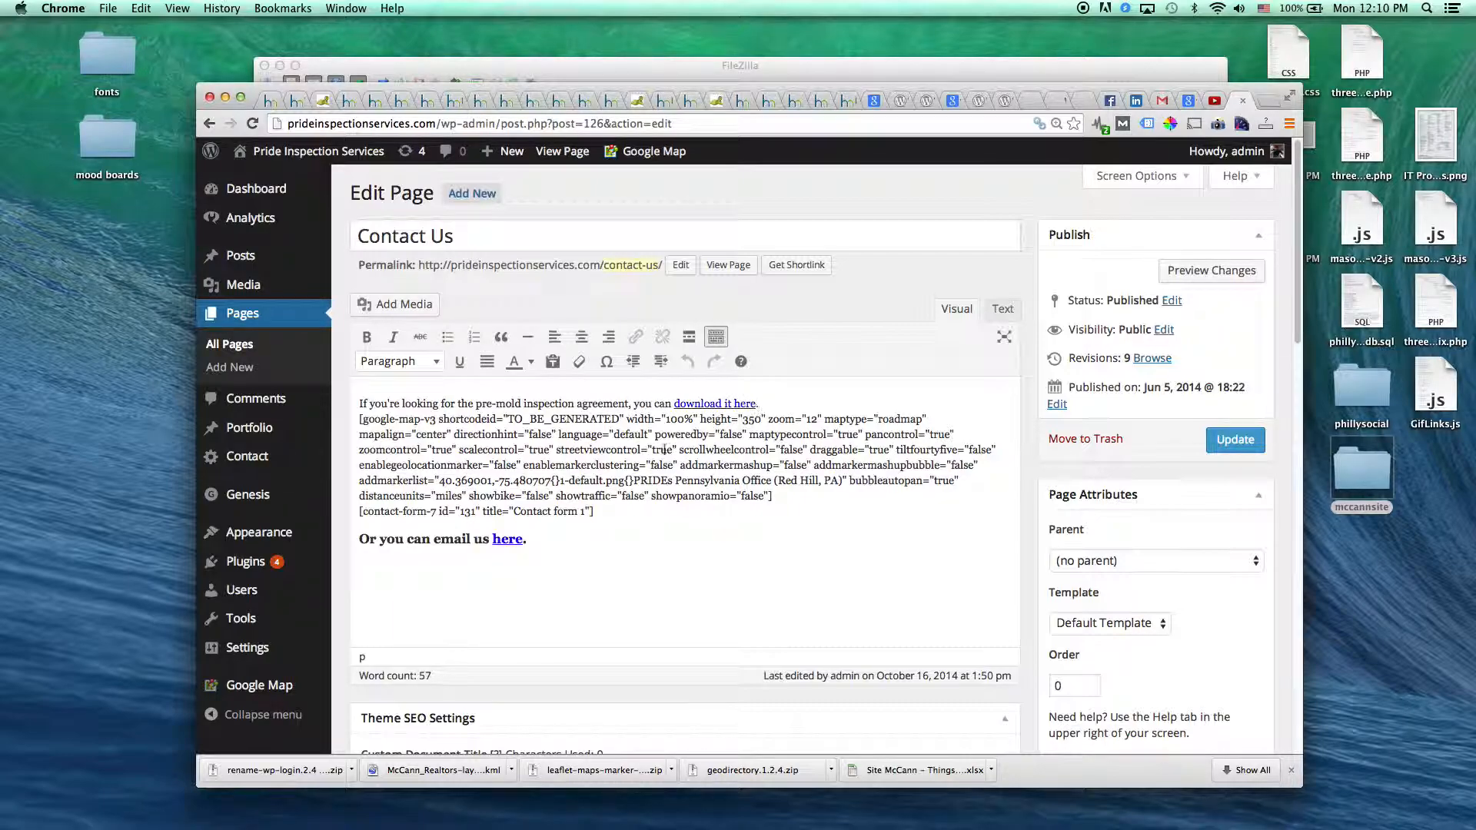
{"action": "left_click_drag", "start_coordinate": [361, 419], "coordinate": [795, 498]}
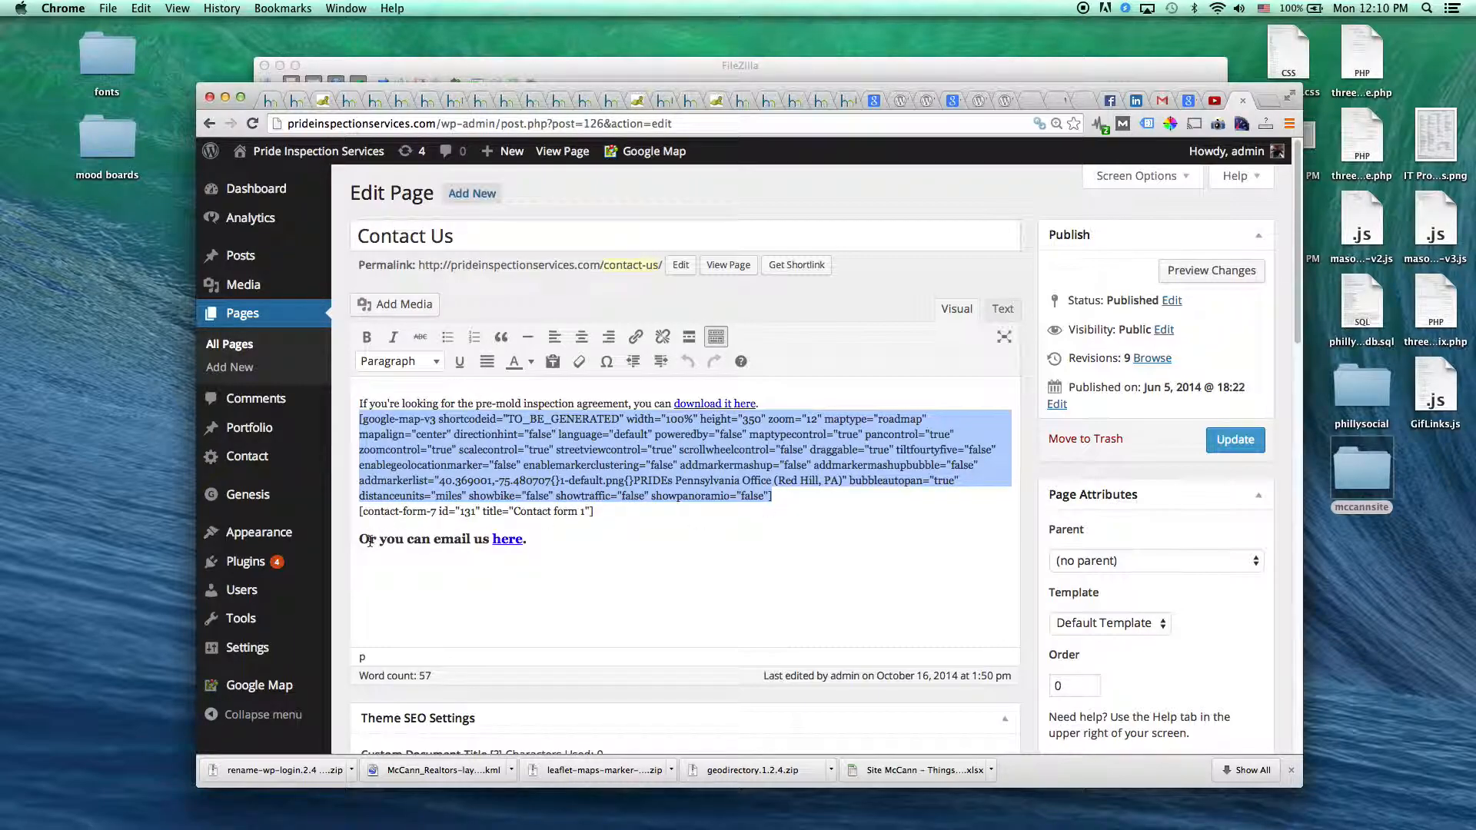
- Replace the mailto target of the word "here" in the email line with a link to the existing Types of Mold post
{"action": "left_click_drag", "start_coordinate": [492, 540], "coordinate": [521, 539]}
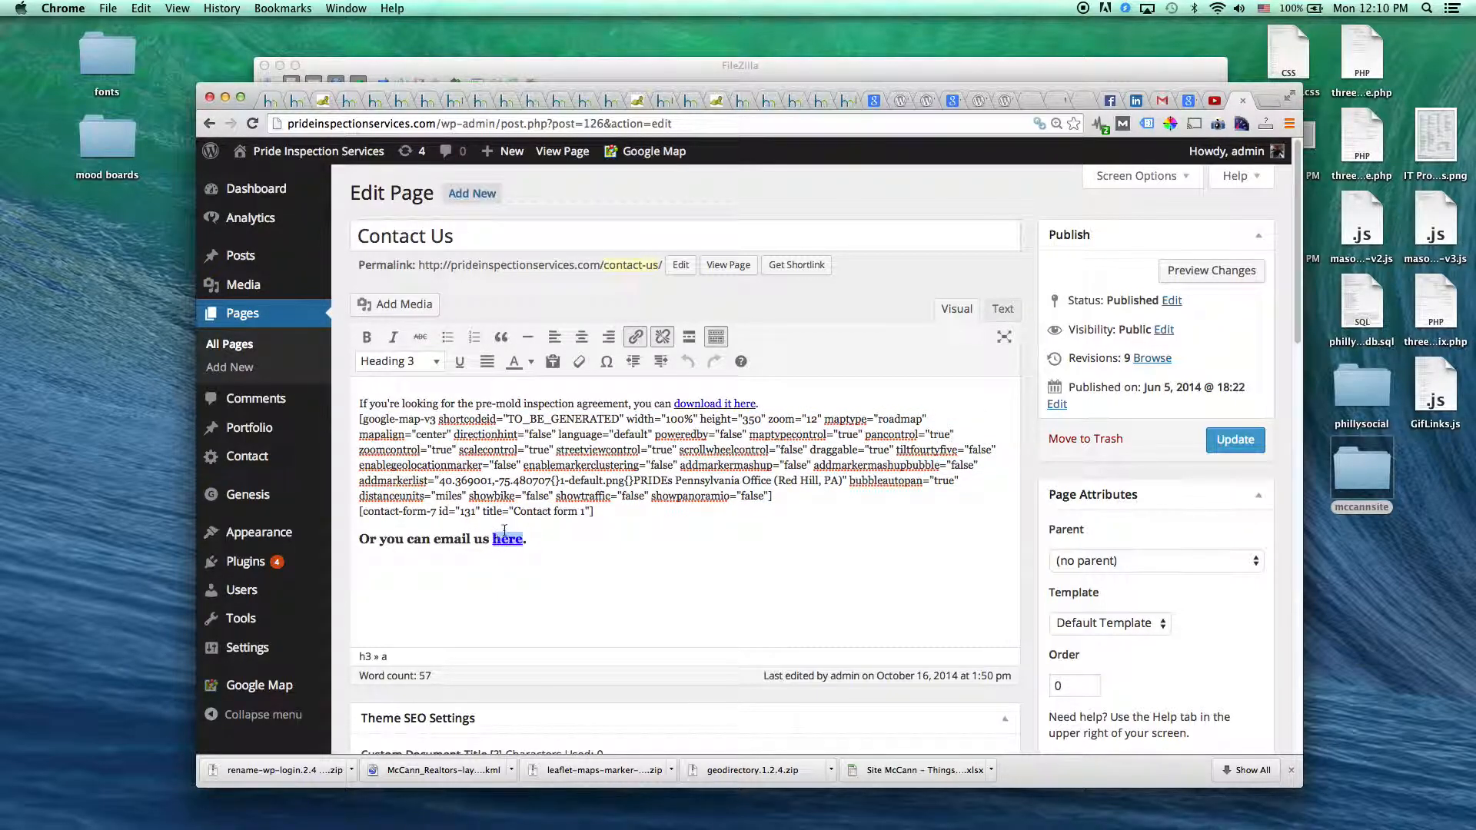
{"action": "left_click", "coordinate": [635, 337]}
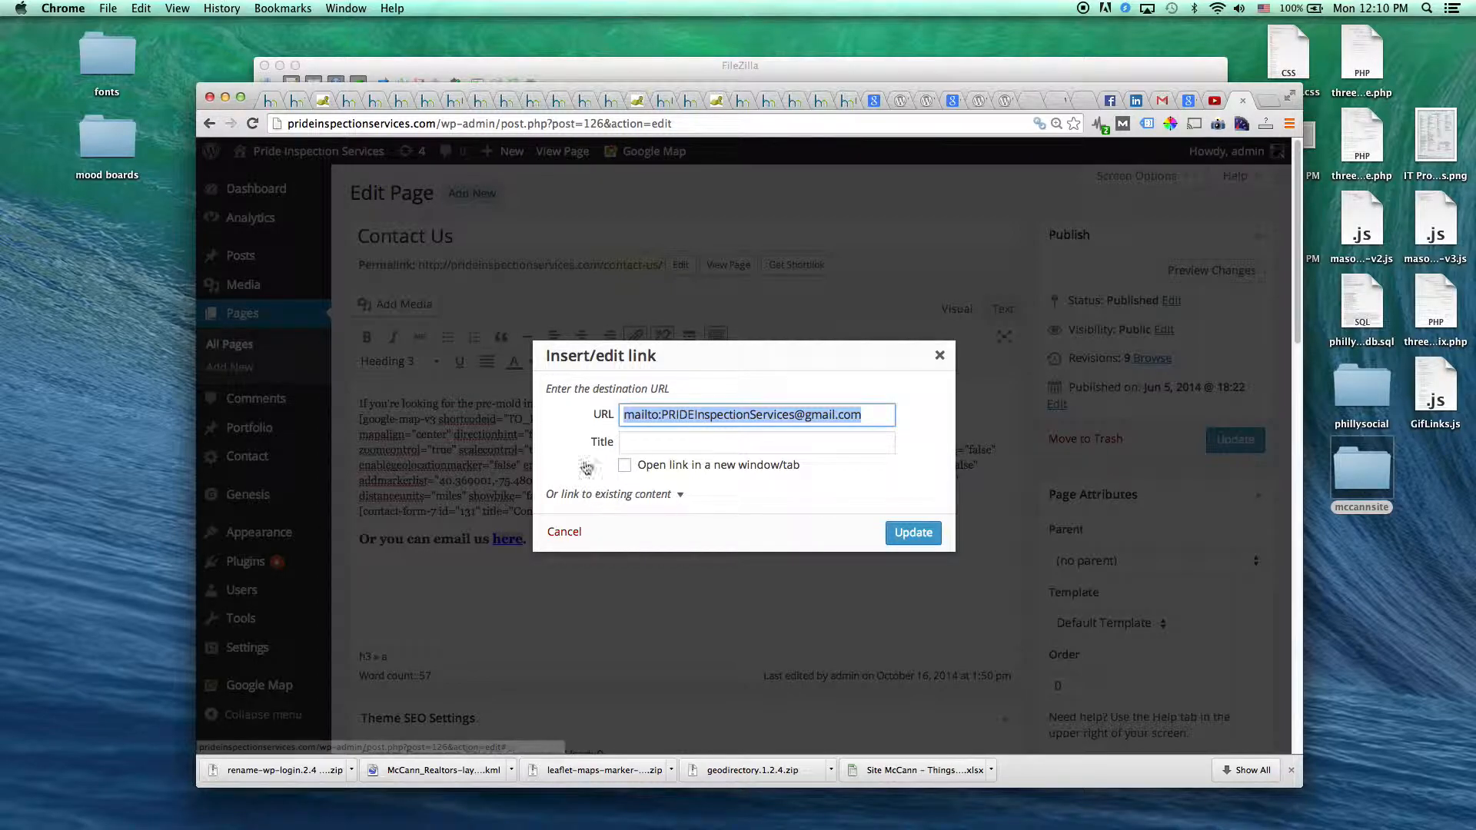
{"action": "left_click", "coordinate": [679, 495]}
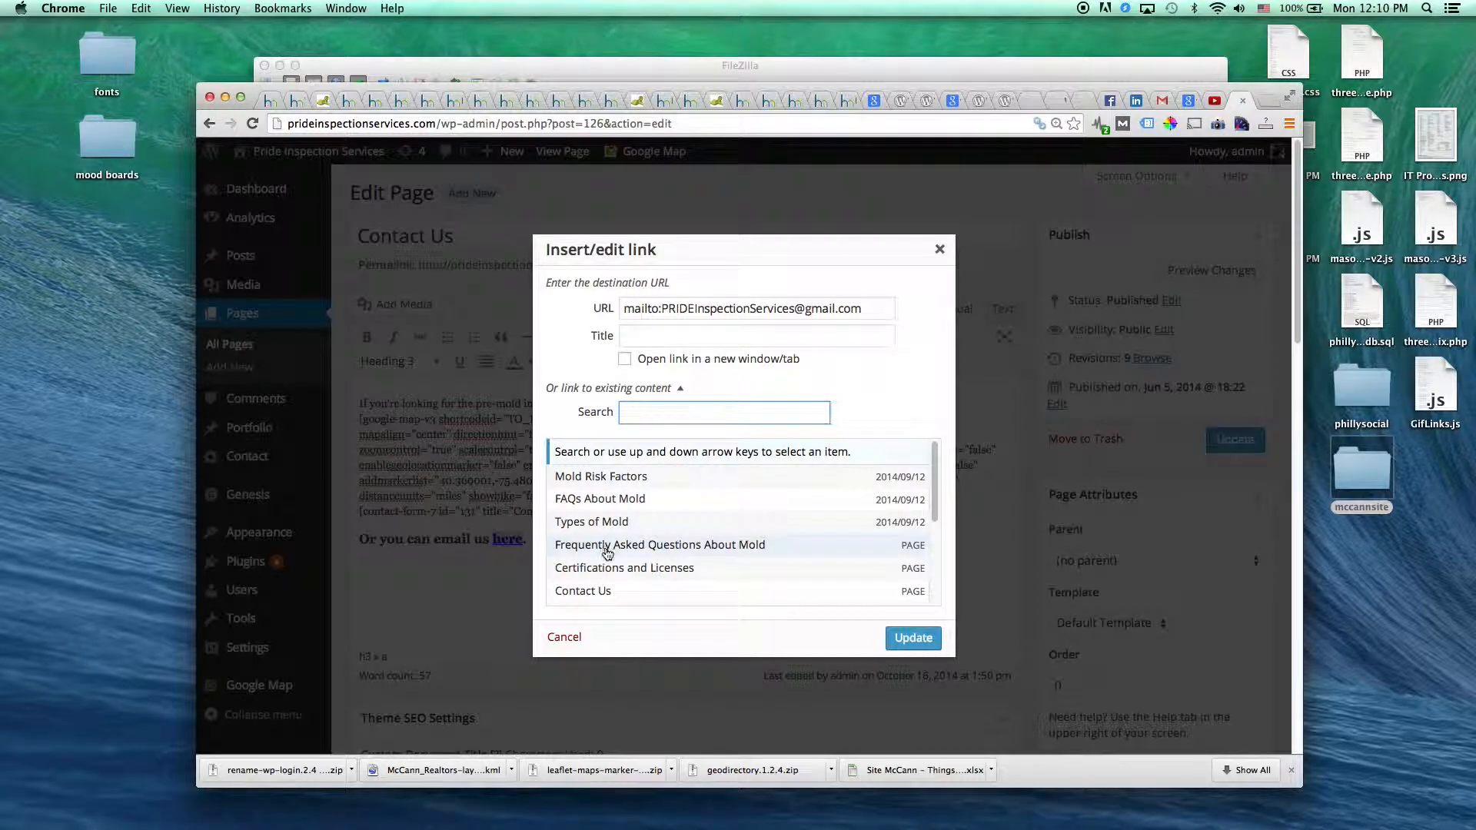
{"action": "triple_click", "coordinate": [705, 308]}
{"action": "key", "text": "super+x"}
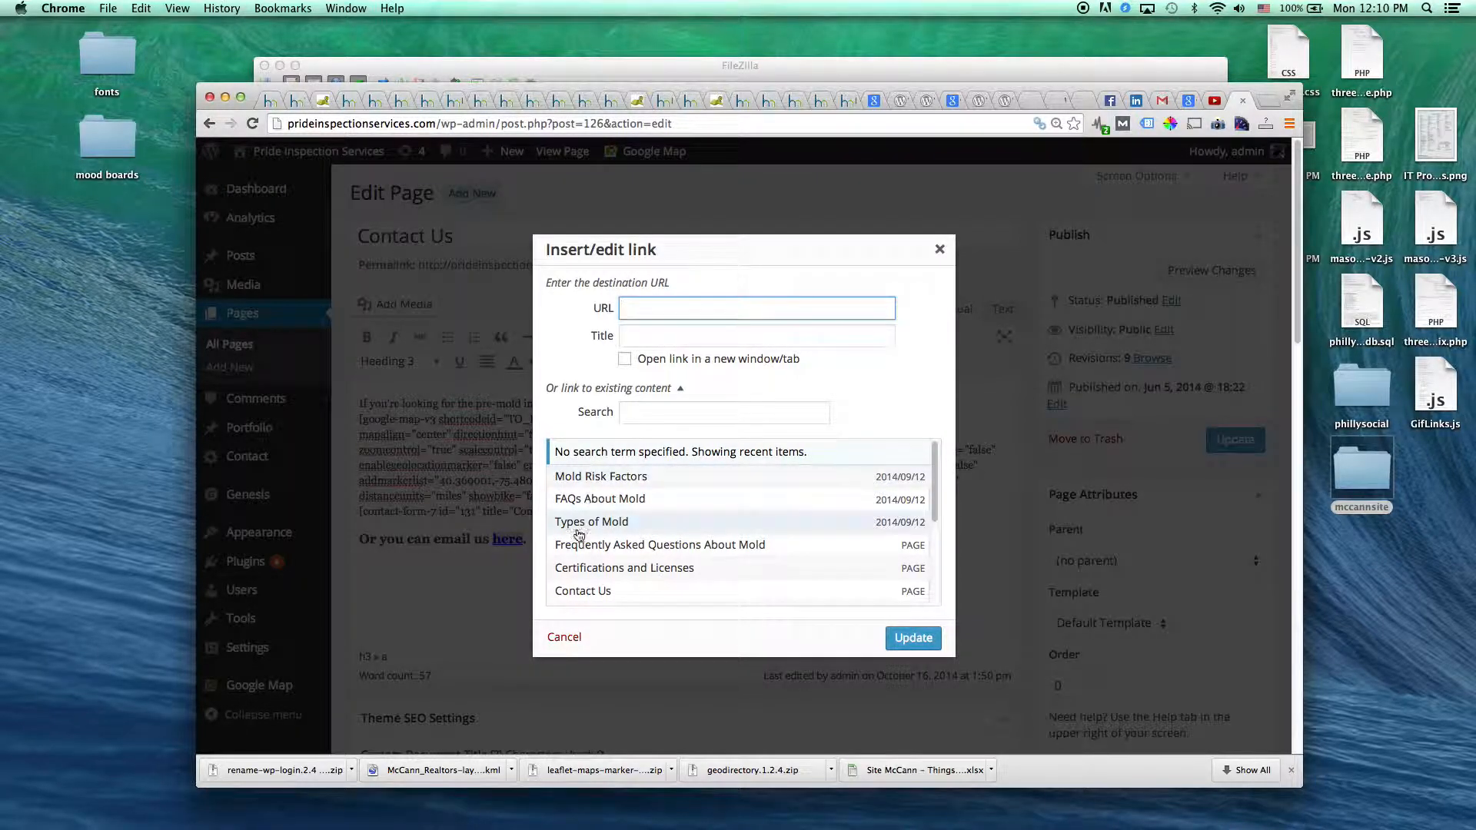
{"action": "left_click", "coordinate": [594, 524]}
{"action": "left_click", "coordinate": [911, 638]}
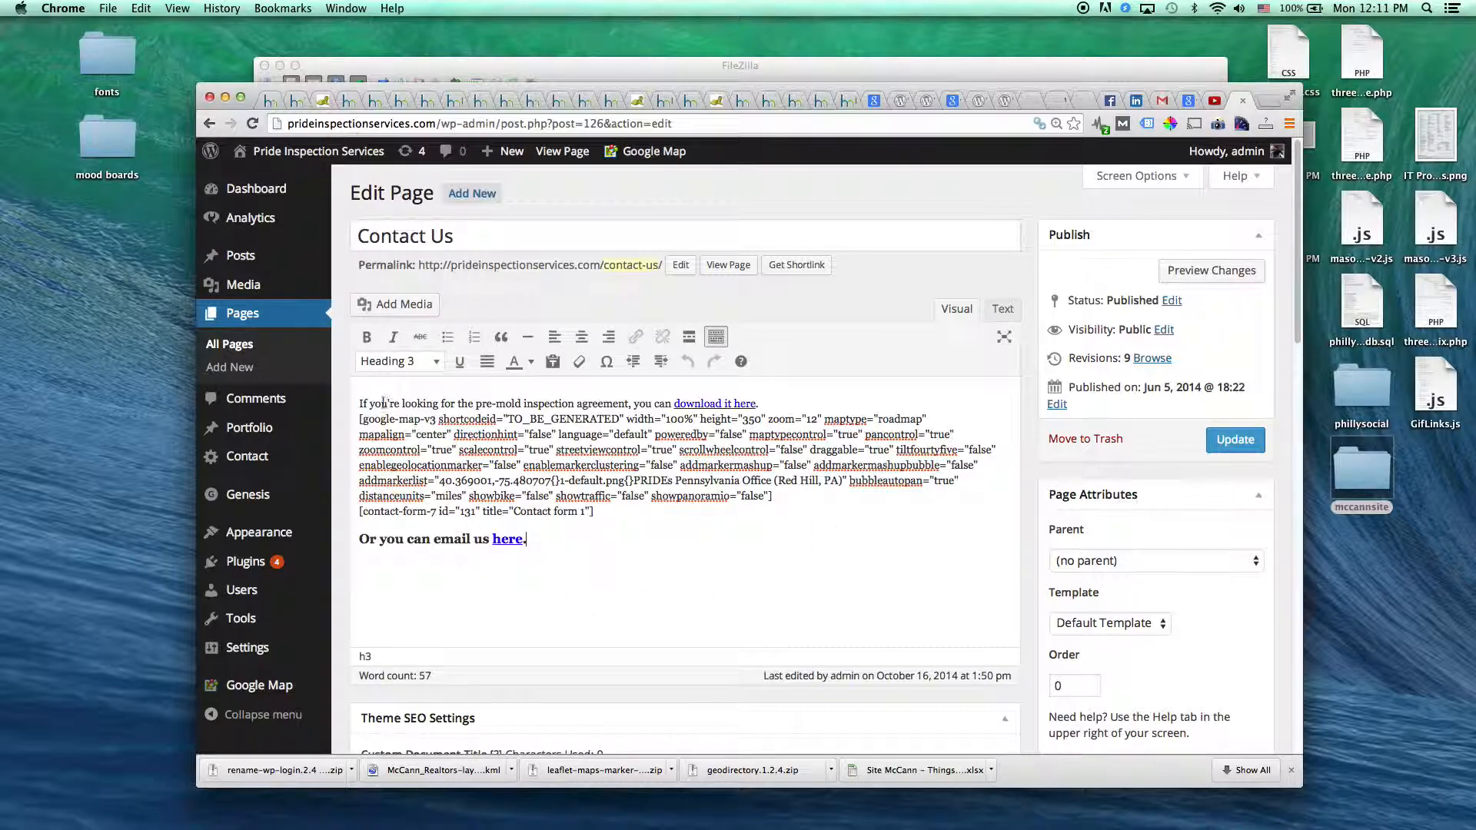
- Leave the Contact Us page without saving and open the FAQs About Mold post for editing
{"action": "mouse_move", "coordinate": [258, 260]}
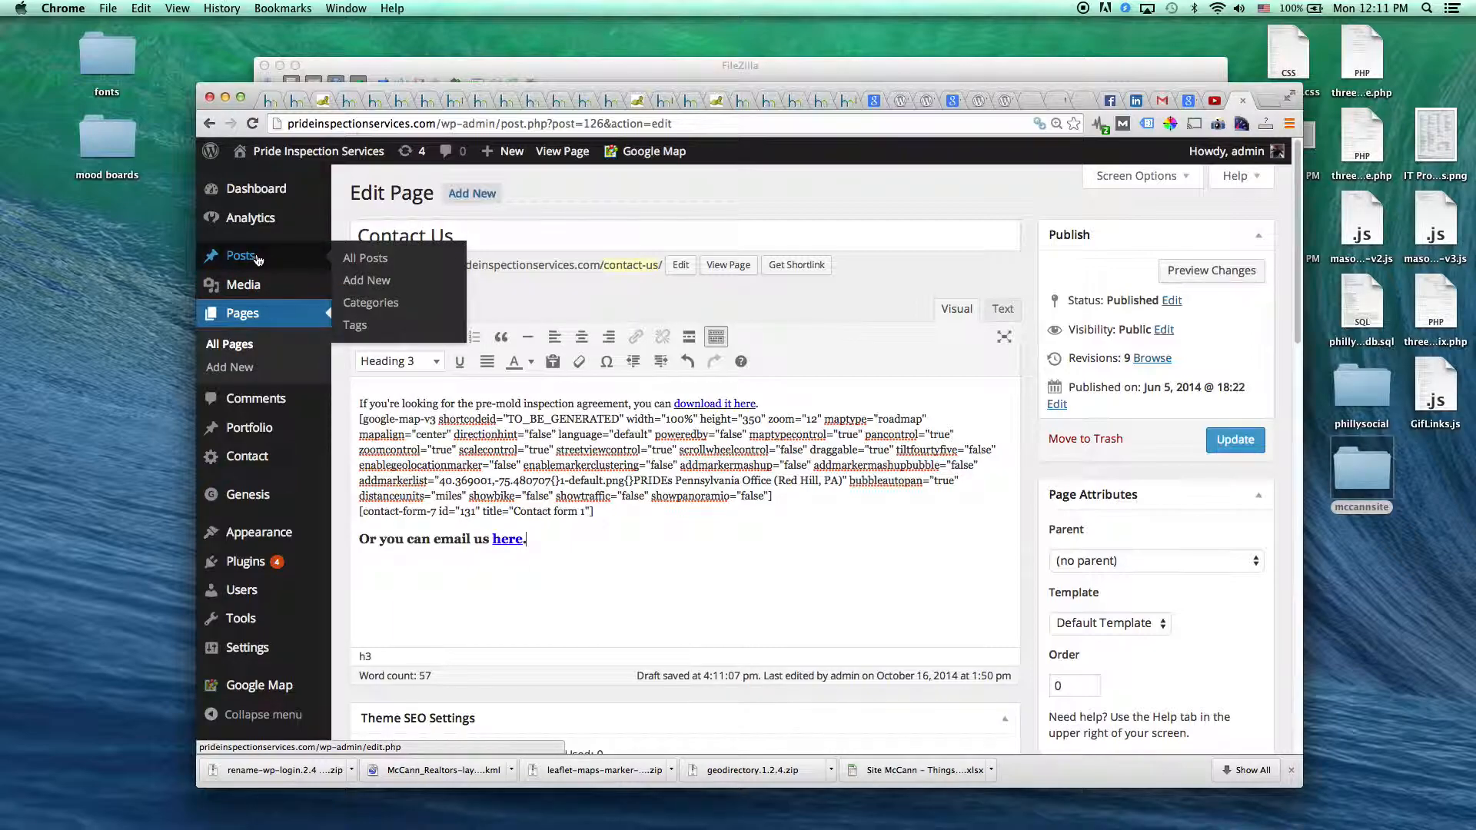
{"action": "left_click", "coordinate": [368, 262]}
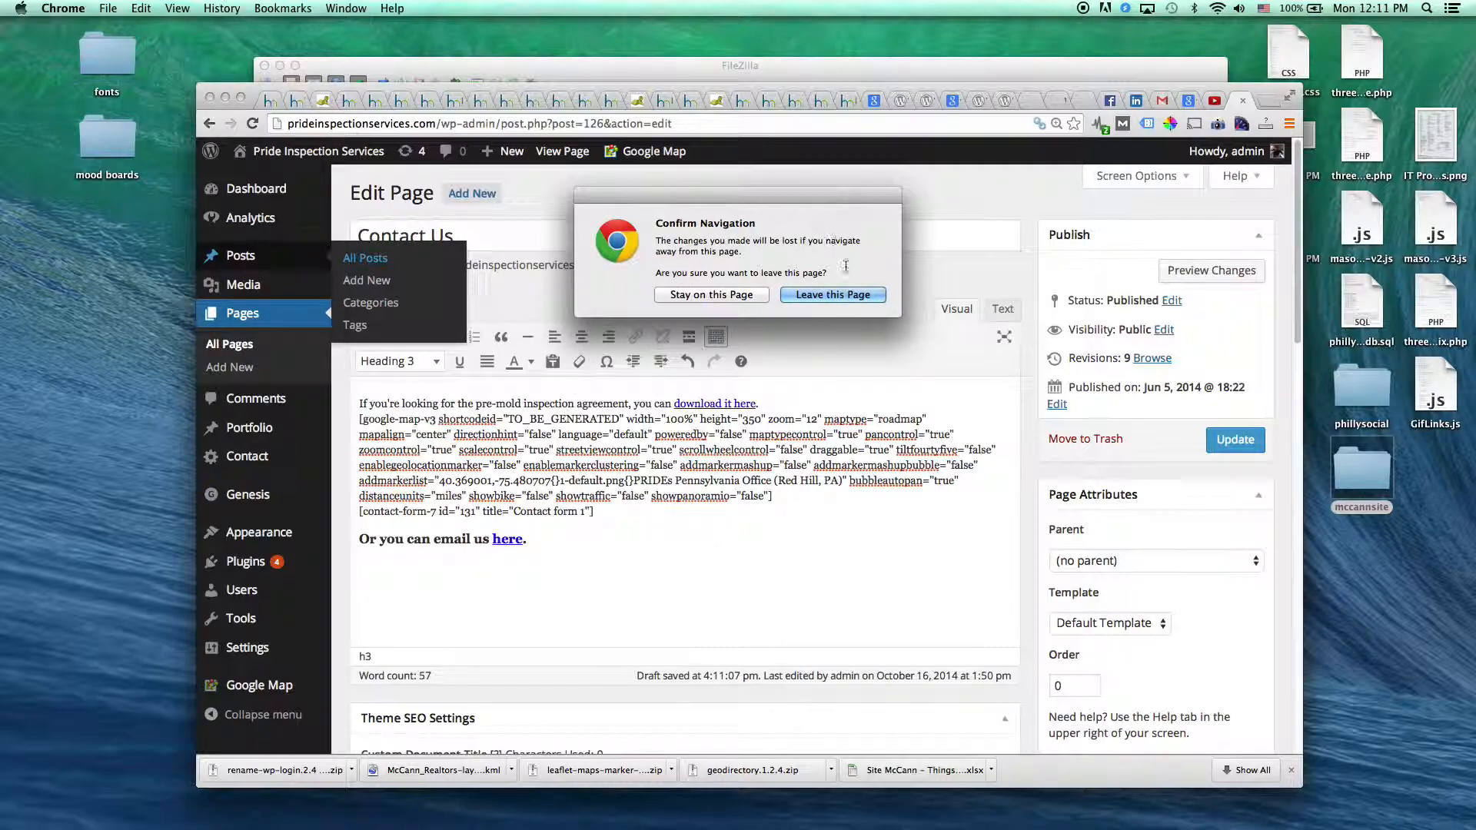
{"action": "left_click", "coordinate": [841, 296]}
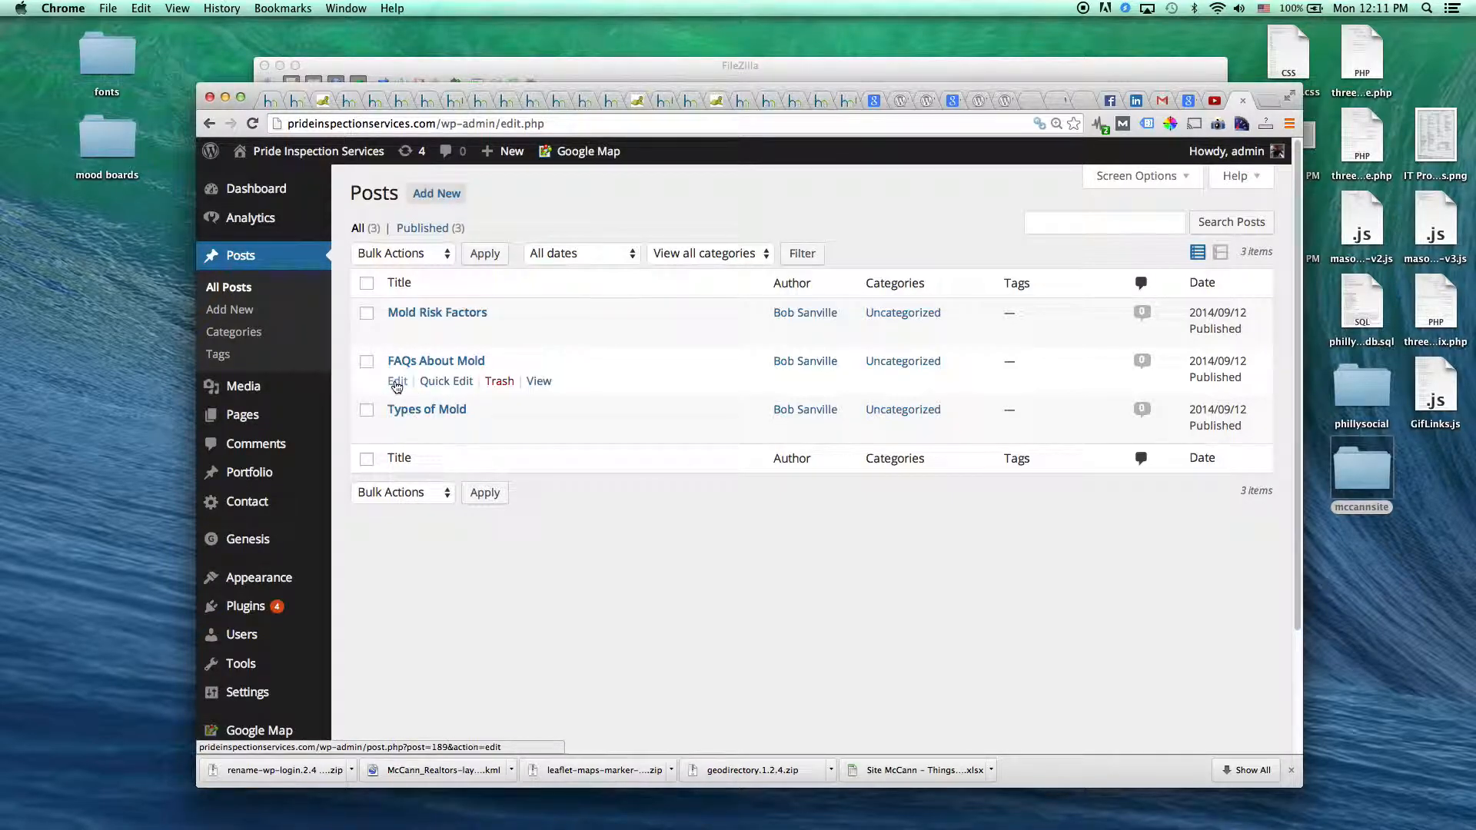
{"action": "left_click", "coordinate": [396, 382]}
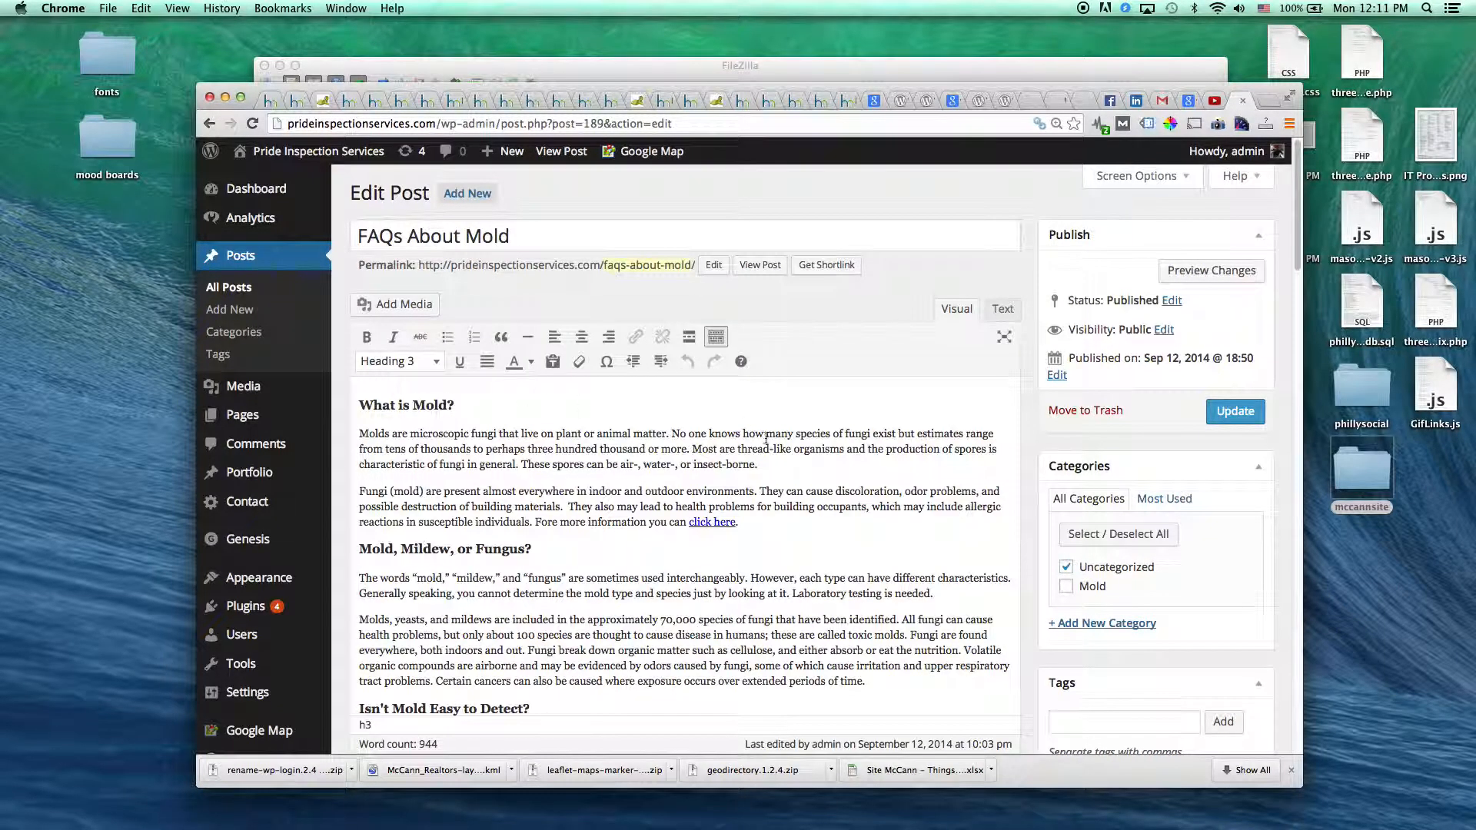
- Inspect the tag before the "What is Mold?" heading in the post's HTML source, and return to the visual editor
{"action": "left_click", "coordinate": [1005, 312]}
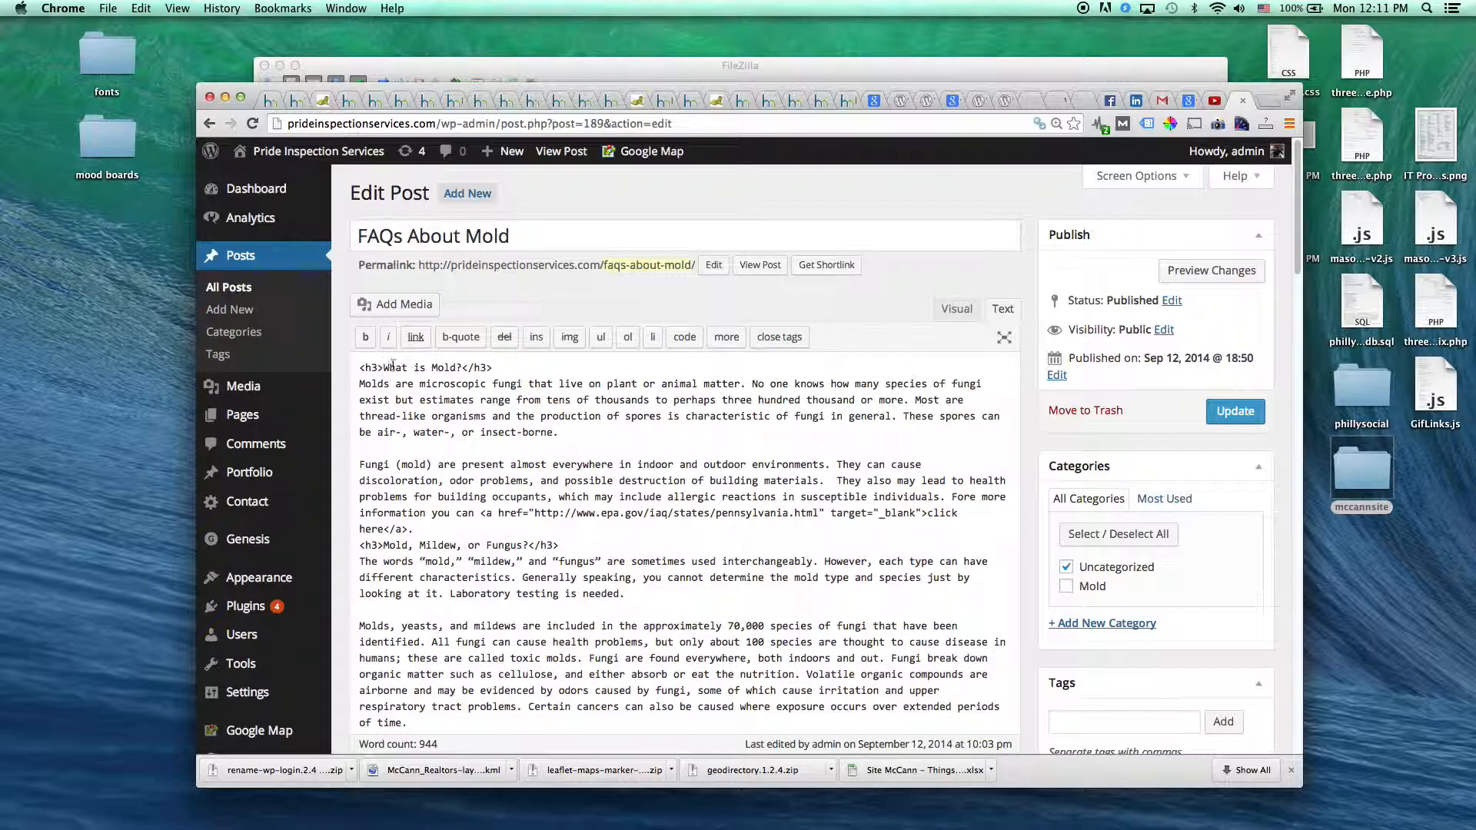
{"action": "left_click_drag", "start_coordinate": [360, 369], "coordinate": [383, 369]}
{"action": "left_click", "coordinate": [956, 310]}
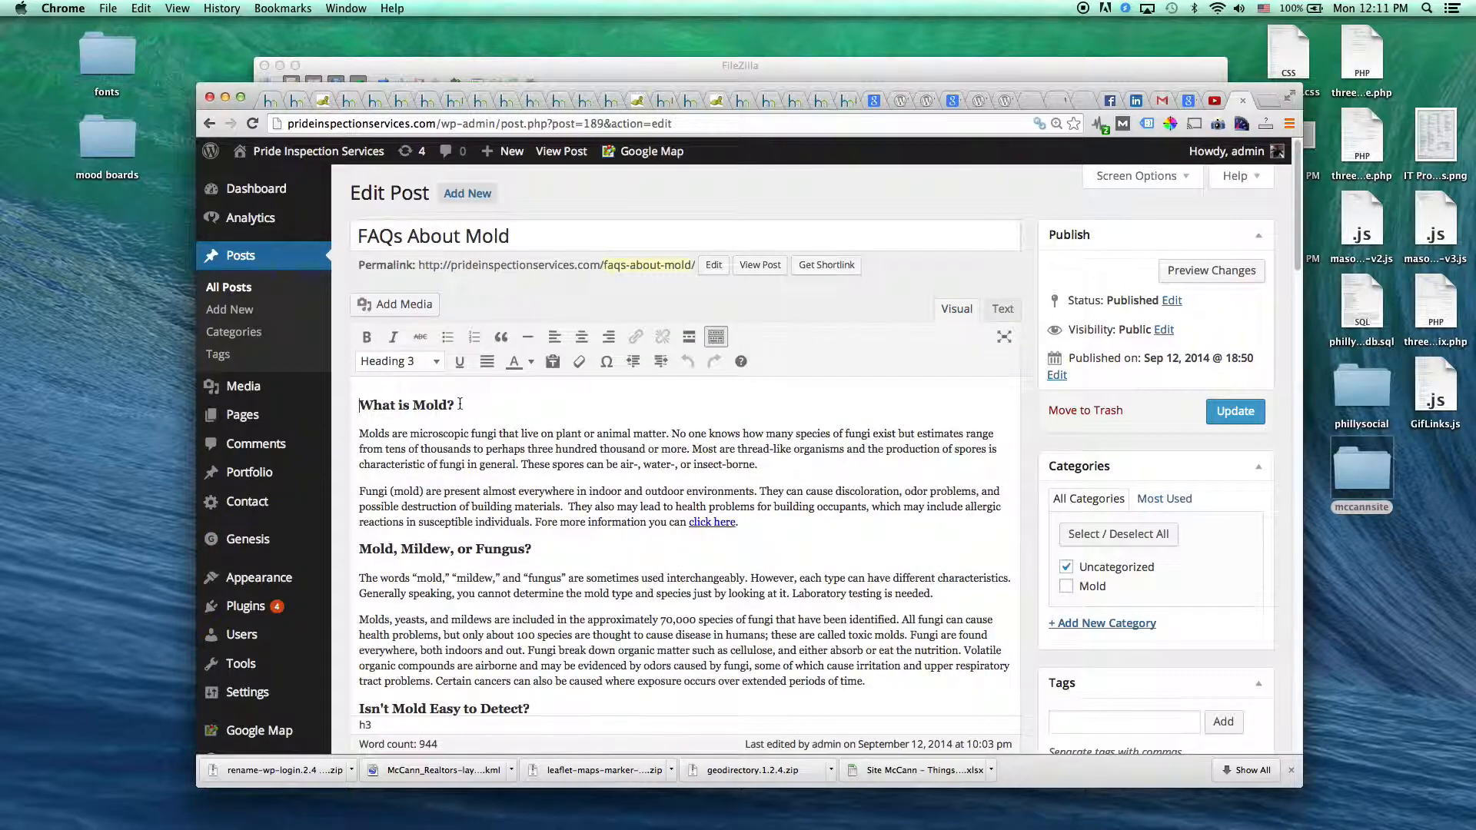
- Review the post's body text and its featured image
{"action": "scroll", "coordinate": [465, 423], "scroll_direction": "down", "scroll_amount": 7}
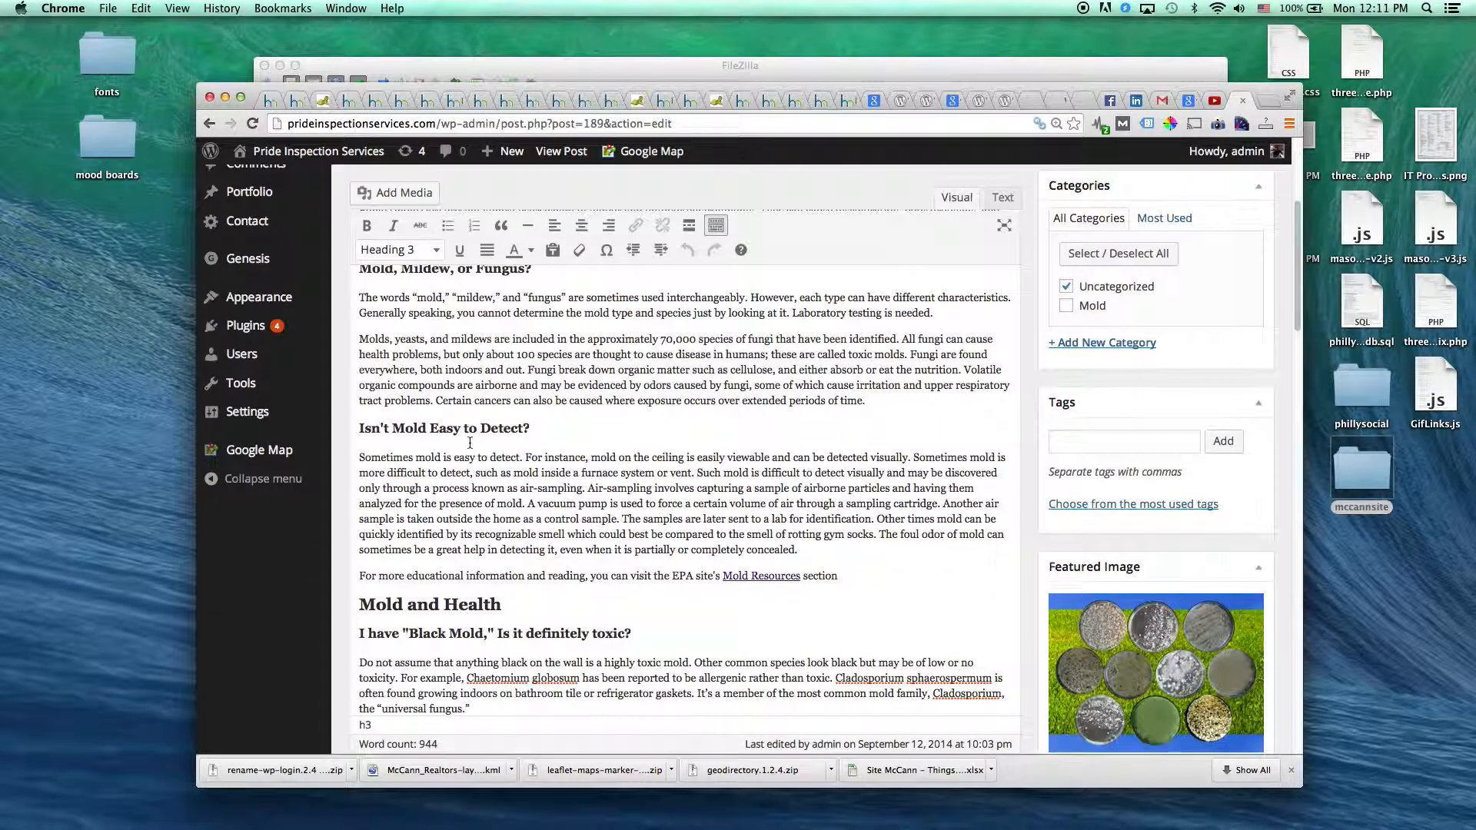
{"action": "scroll", "coordinate": [470, 442], "scroll_direction": "down", "scroll_amount": 8}
{"action": "scroll", "coordinate": [469, 442], "scroll_direction": "down", "scroll_amount": 4}
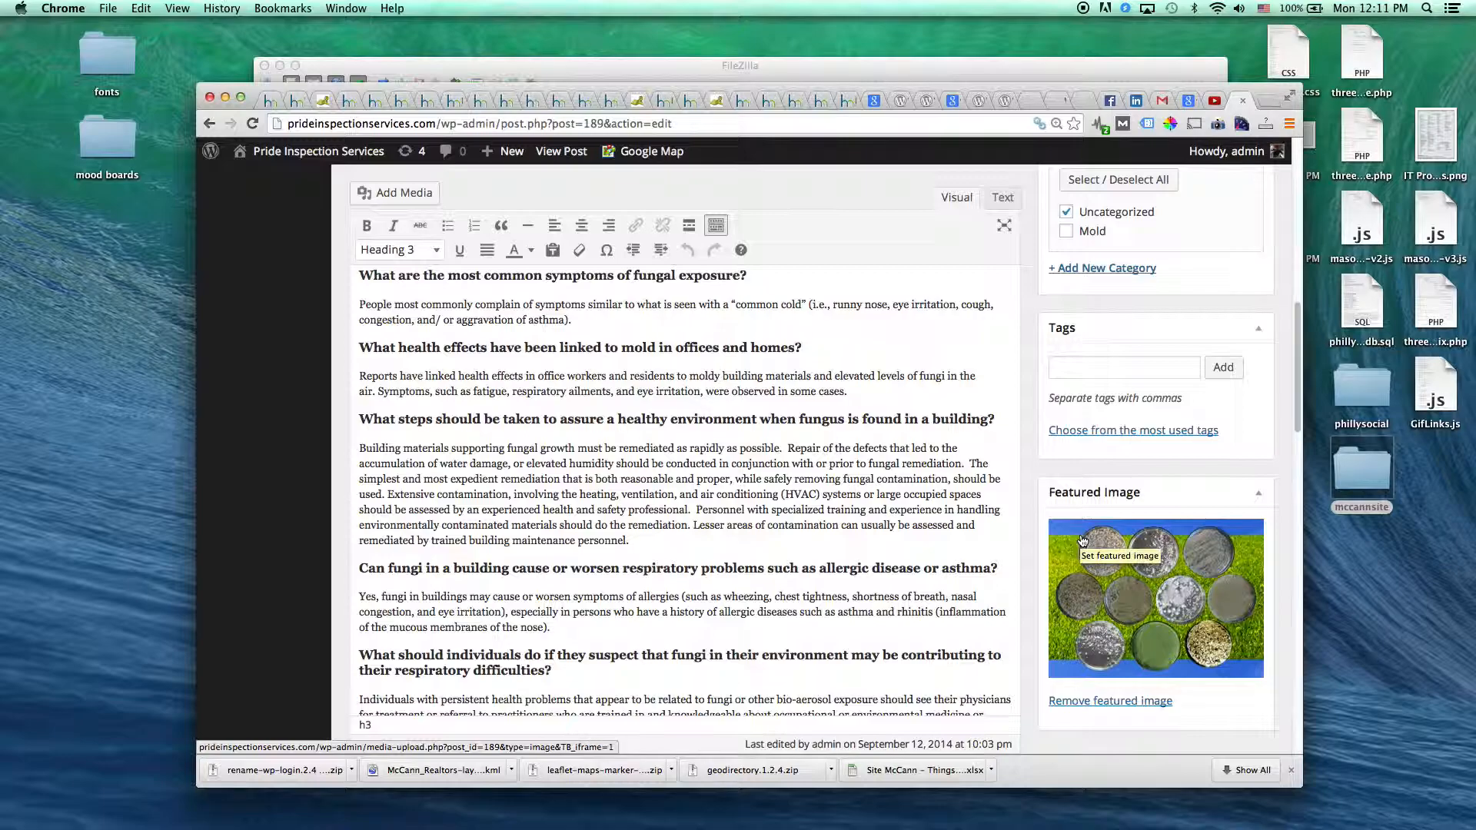
{"action": "scroll", "coordinate": [884, 525], "scroll_direction": "up", "scroll_amount": 15}
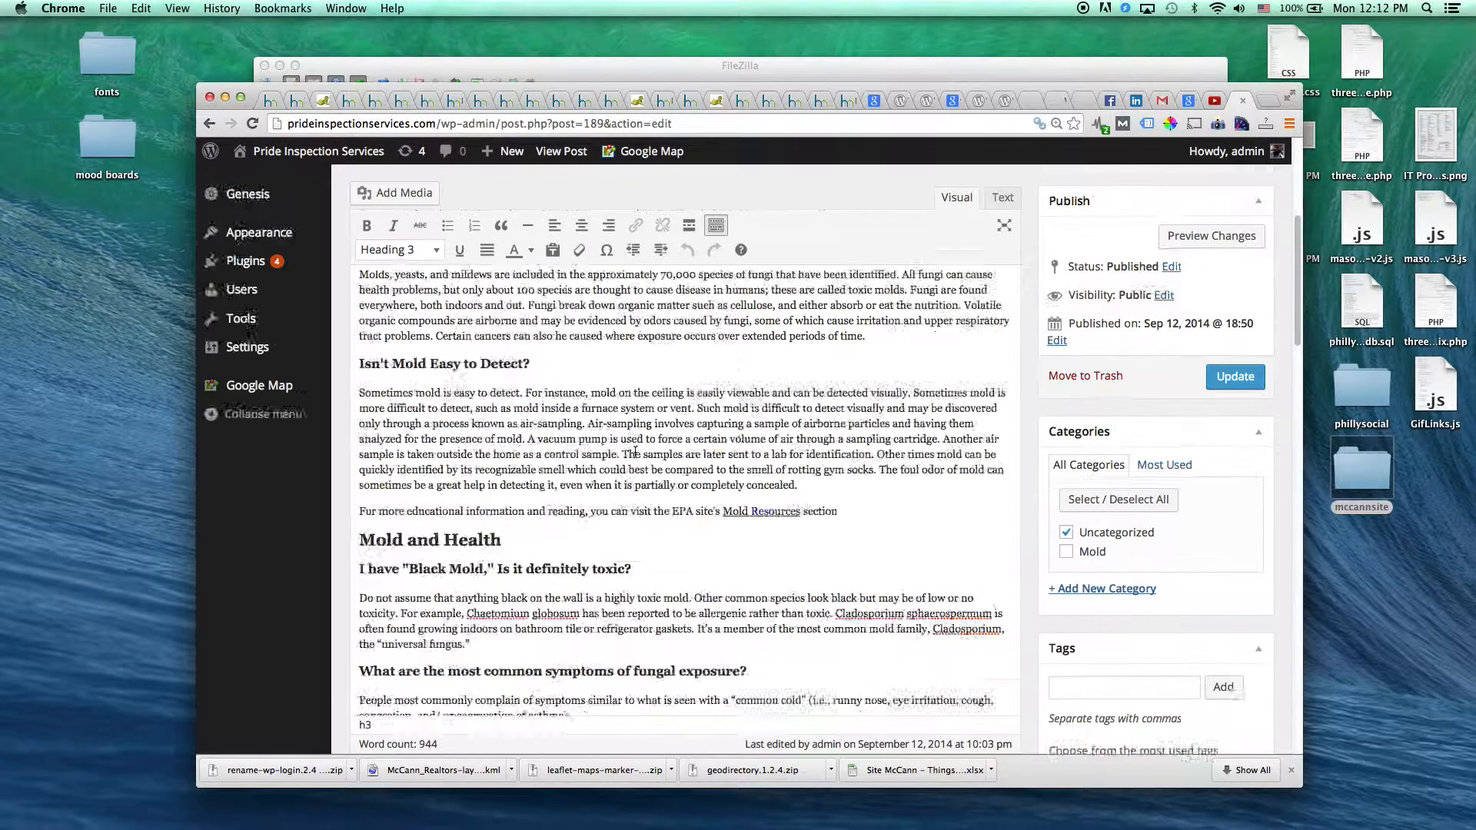
{"action": "mouse_move", "coordinate": [271, 405]}
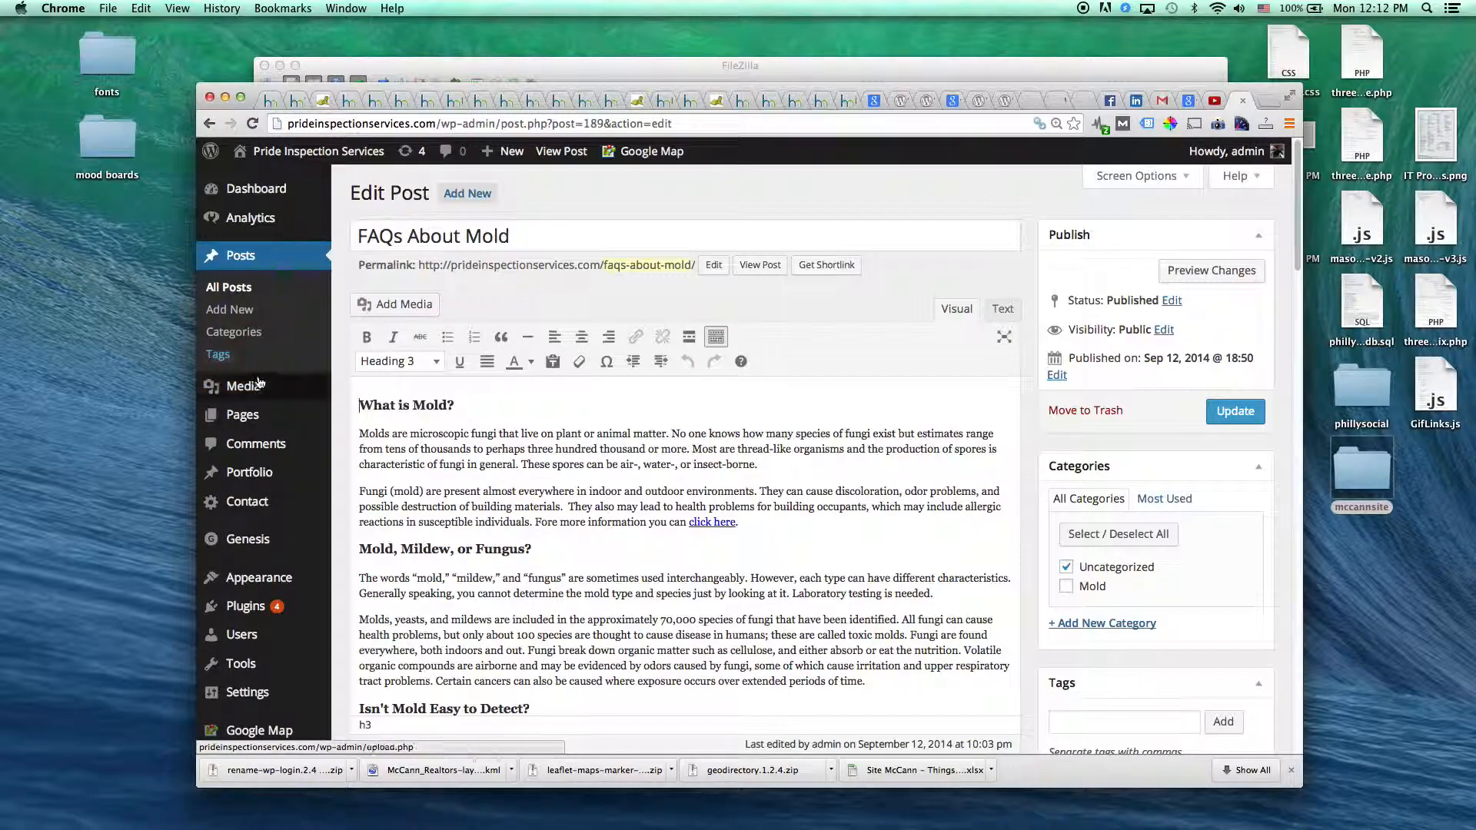
{"action": "left_click", "coordinate": [434, 425]}
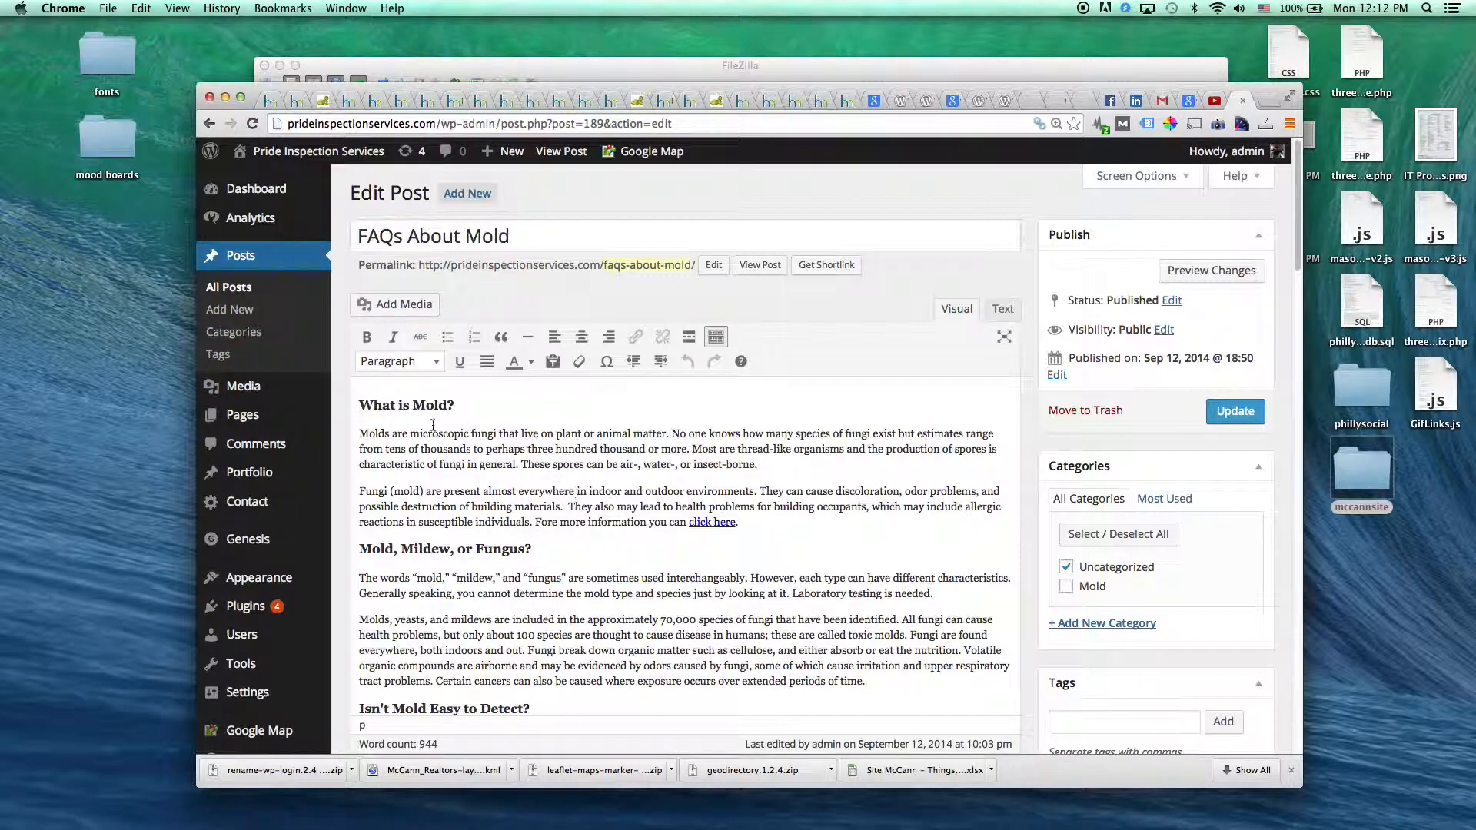
- Insert random filler letters into the paragraph about remediating building materials, and undo the insertion
{"action": "scroll", "coordinate": [500, 479], "scroll_direction": "down", "scroll_amount": 10}
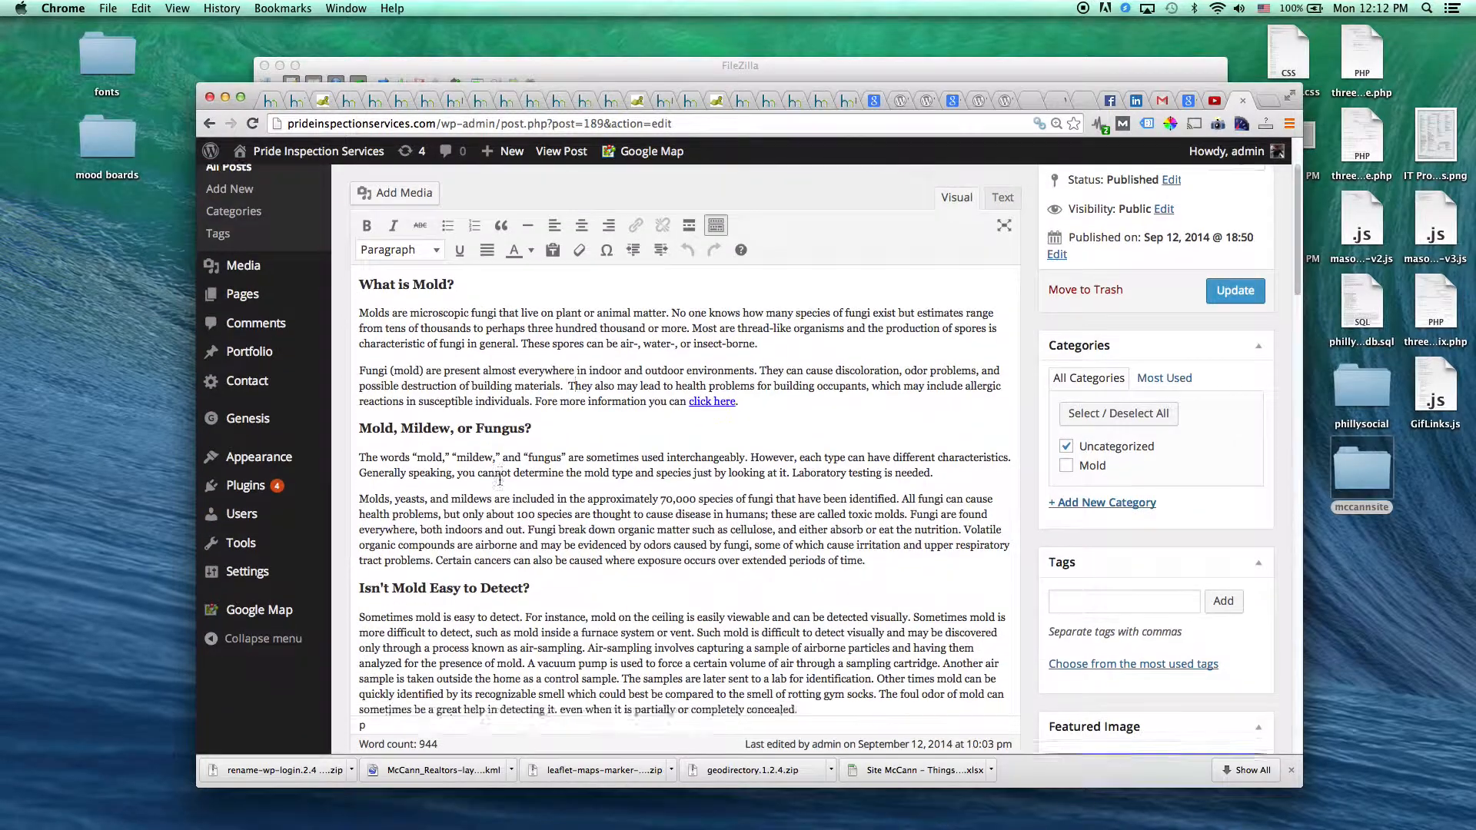
{"action": "scroll", "coordinate": [499, 478], "scroll_direction": "down", "scroll_amount": 5}
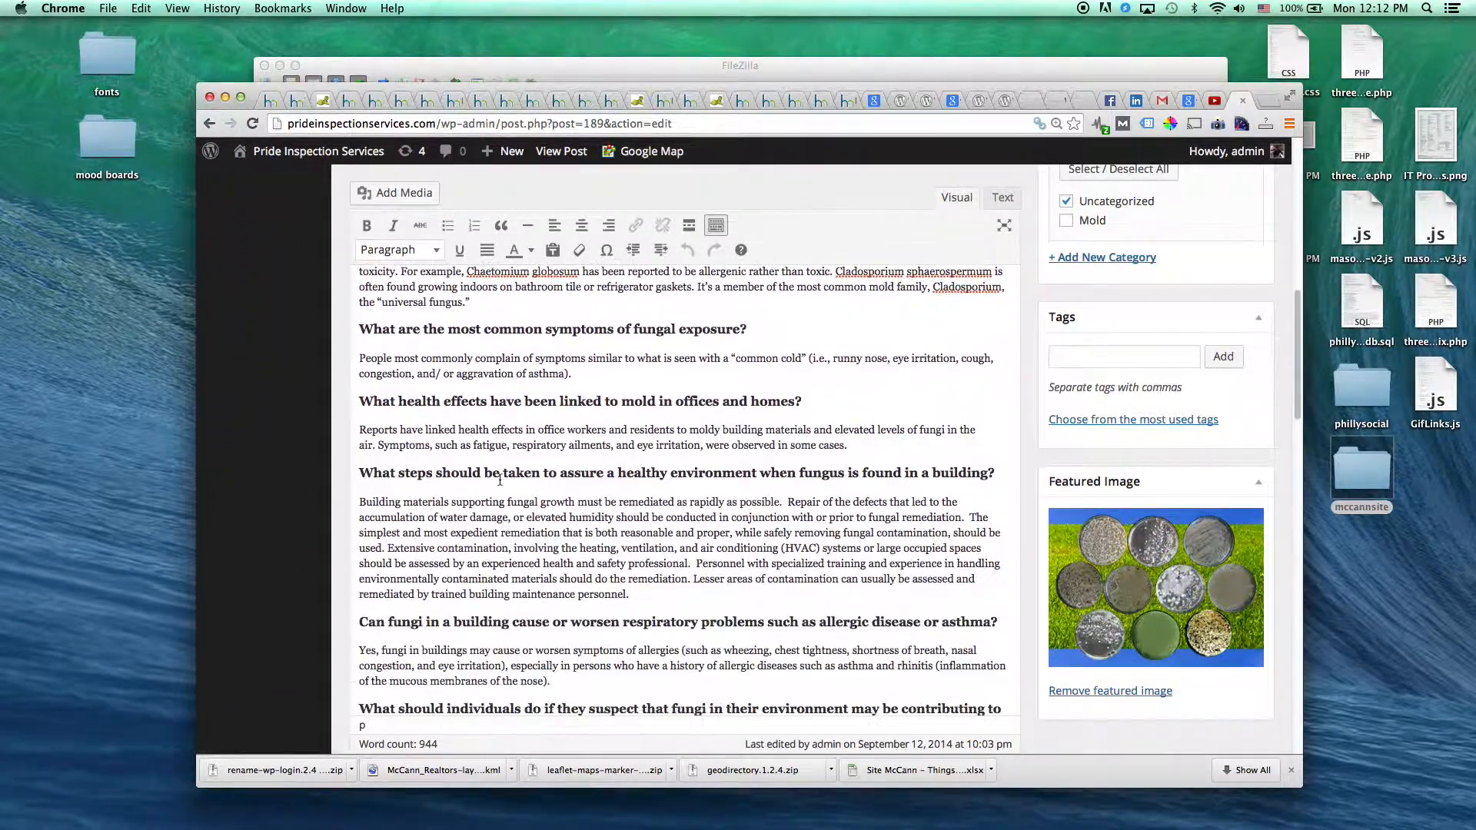
{"action": "scroll", "coordinate": [524, 323], "scroll_direction": "down", "scroll_amount": 5}
{"action": "left_click", "coordinate": [540, 296]}
{"action": "type", "text": "asdfasdfasdfasdfa"}
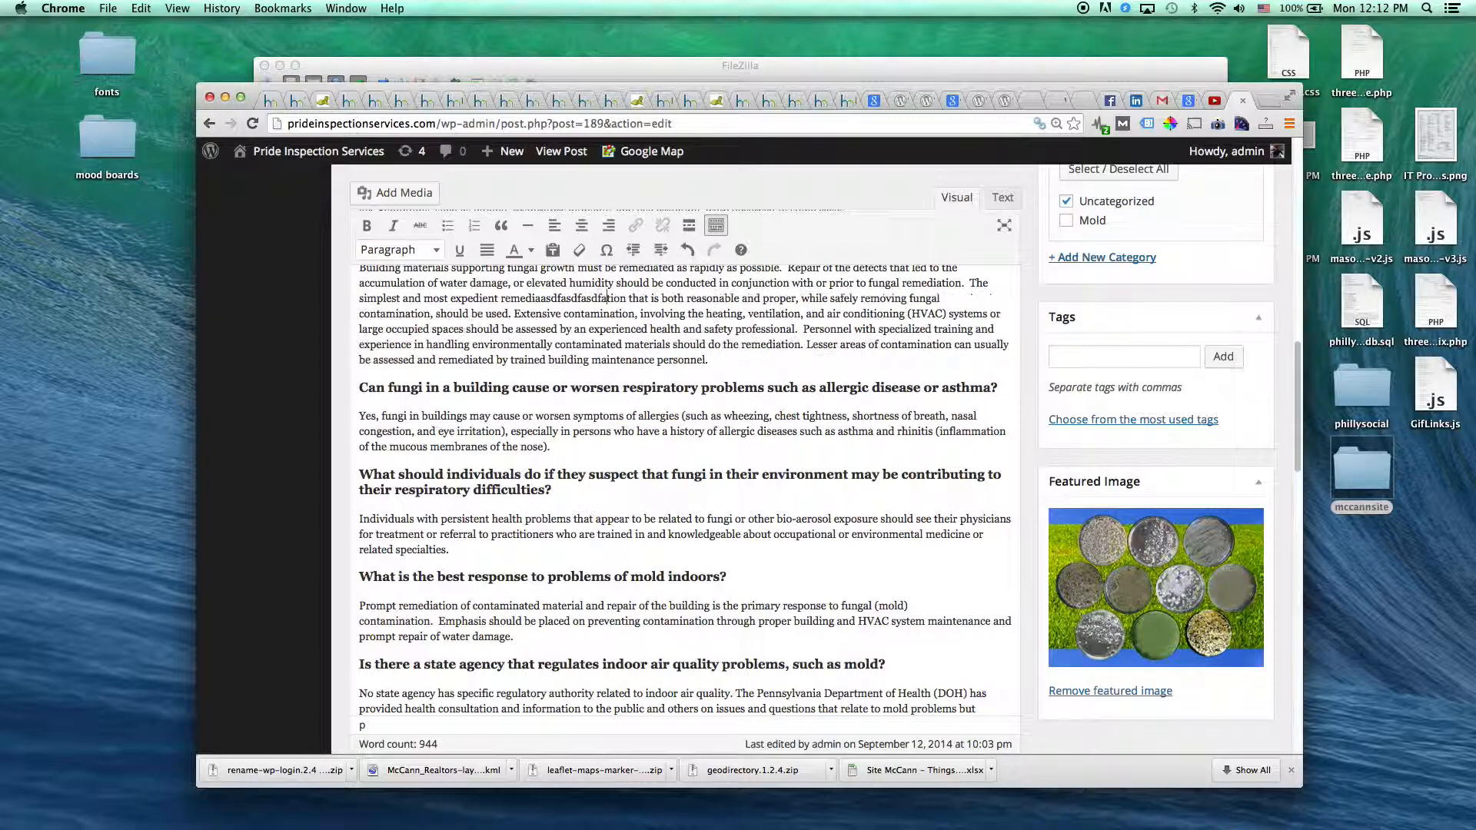
{"action": "type", "text": "asdfasd"}
{"action": "key", "text": "super+z"}
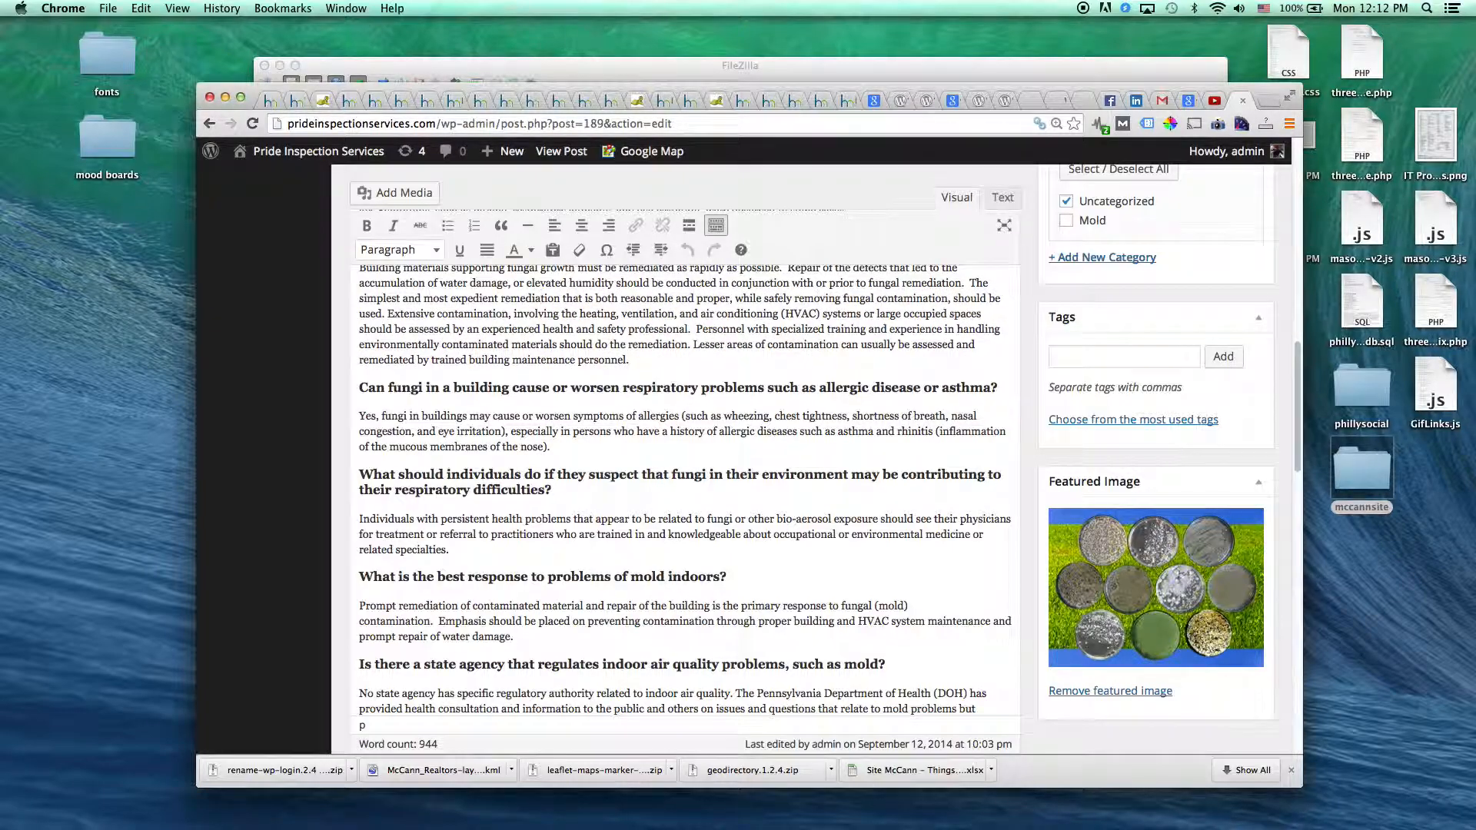
- Underline the phrase "supporting fungal growth must be remediated", undo the underline and deselect the text
{"action": "left_click_drag", "start_coordinate": [452, 472], "coordinate": [674, 477]}
{"action": "left_click", "coordinate": [460, 251]}
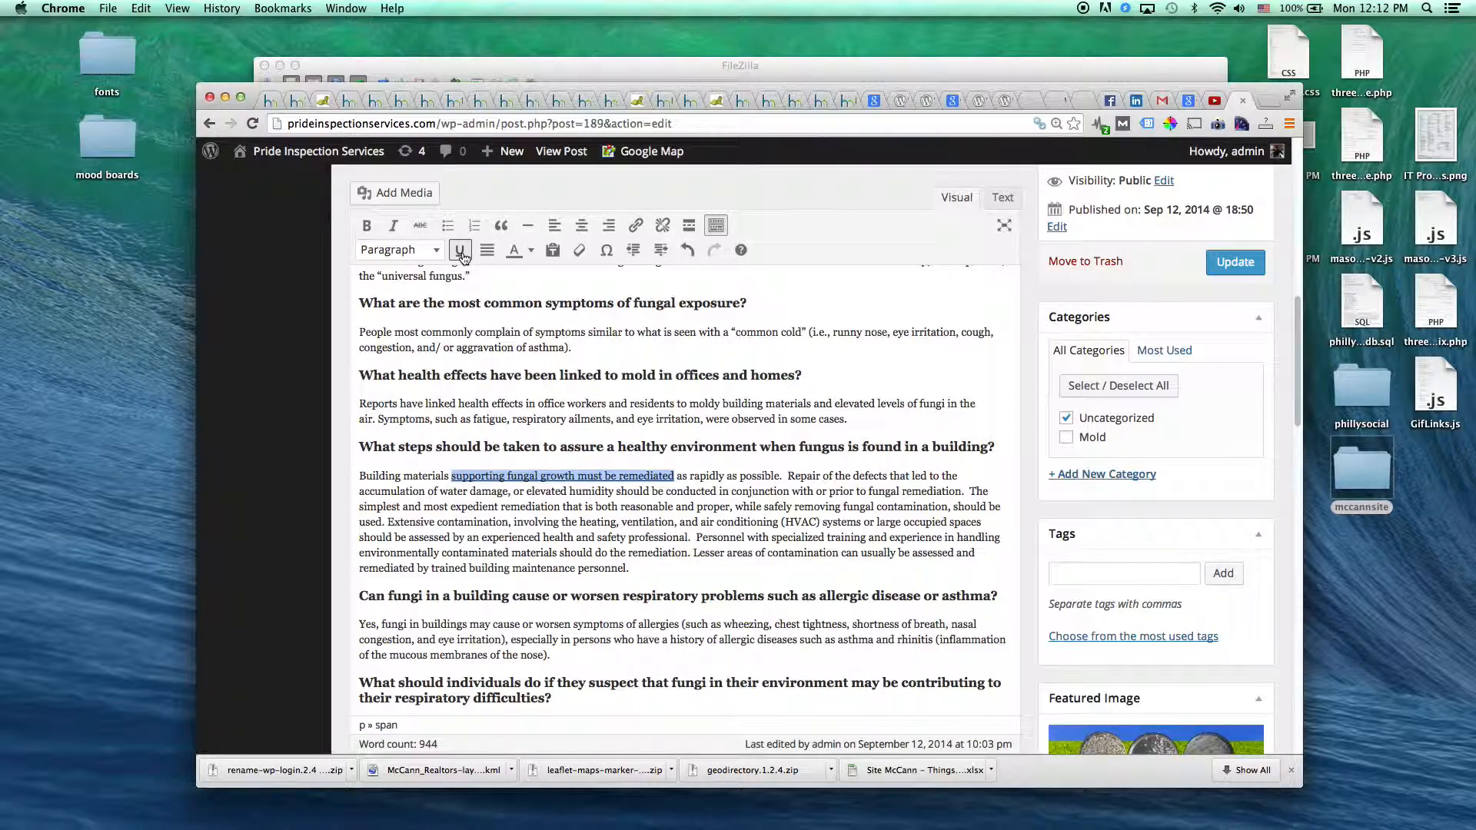
{"action": "key", "text": "super+z"}
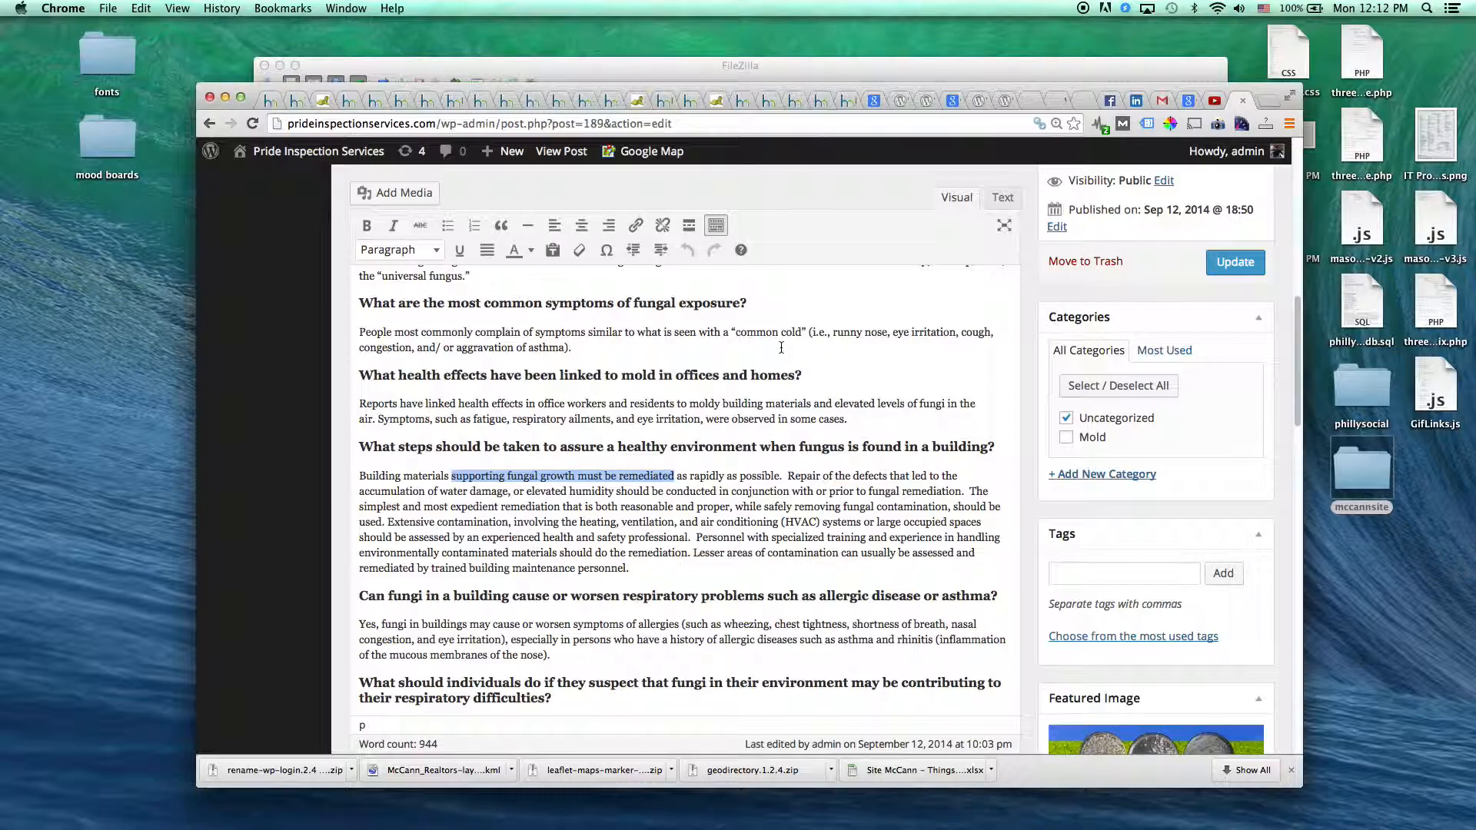
{"action": "left_click", "coordinate": [996, 368]}
{"action": "scroll", "coordinate": [987, 368], "scroll_direction": "up", "scroll_amount": 15}
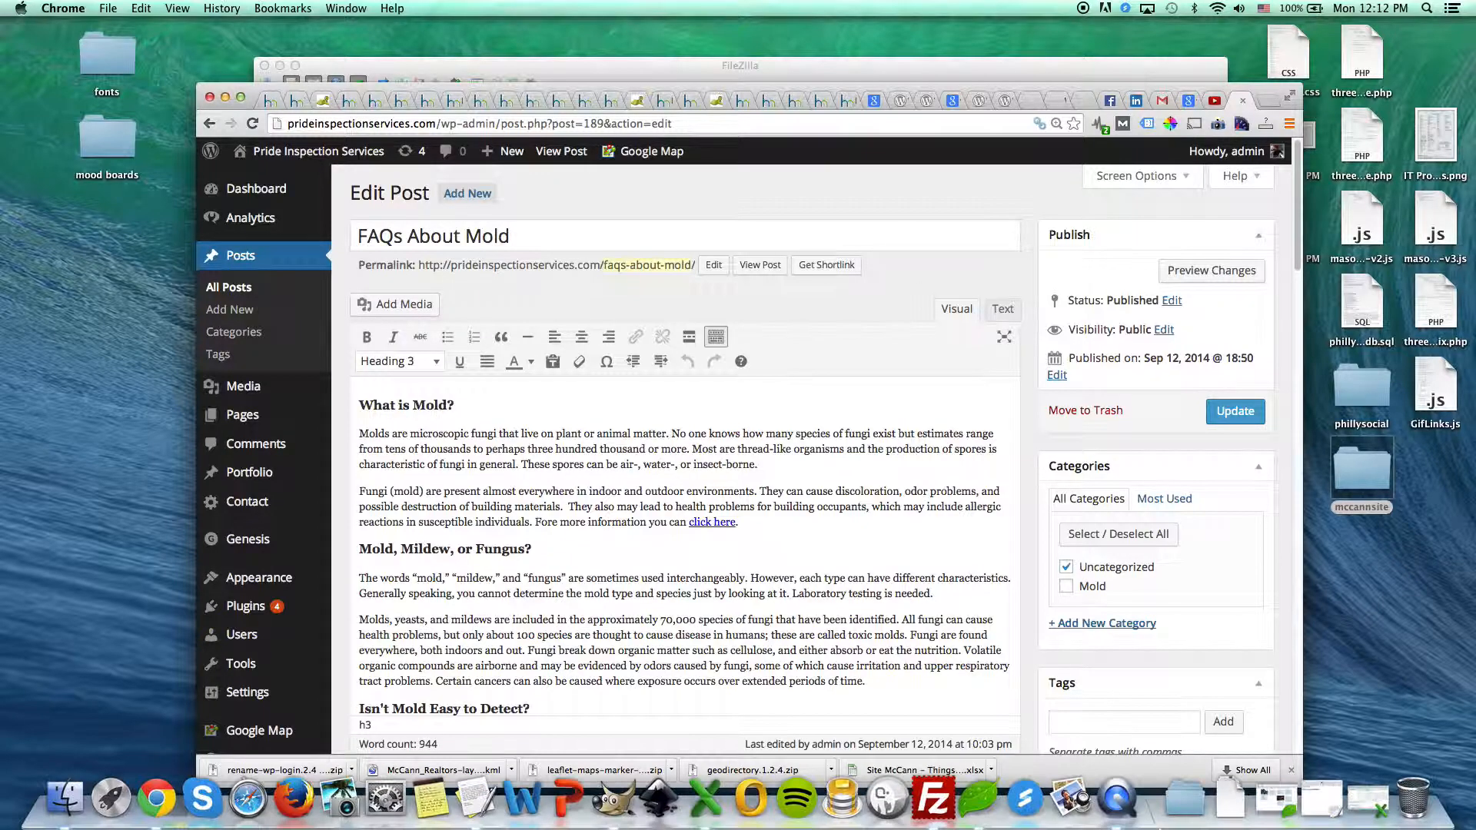
{"action": "left_click", "coordinate": [1119, 799]}
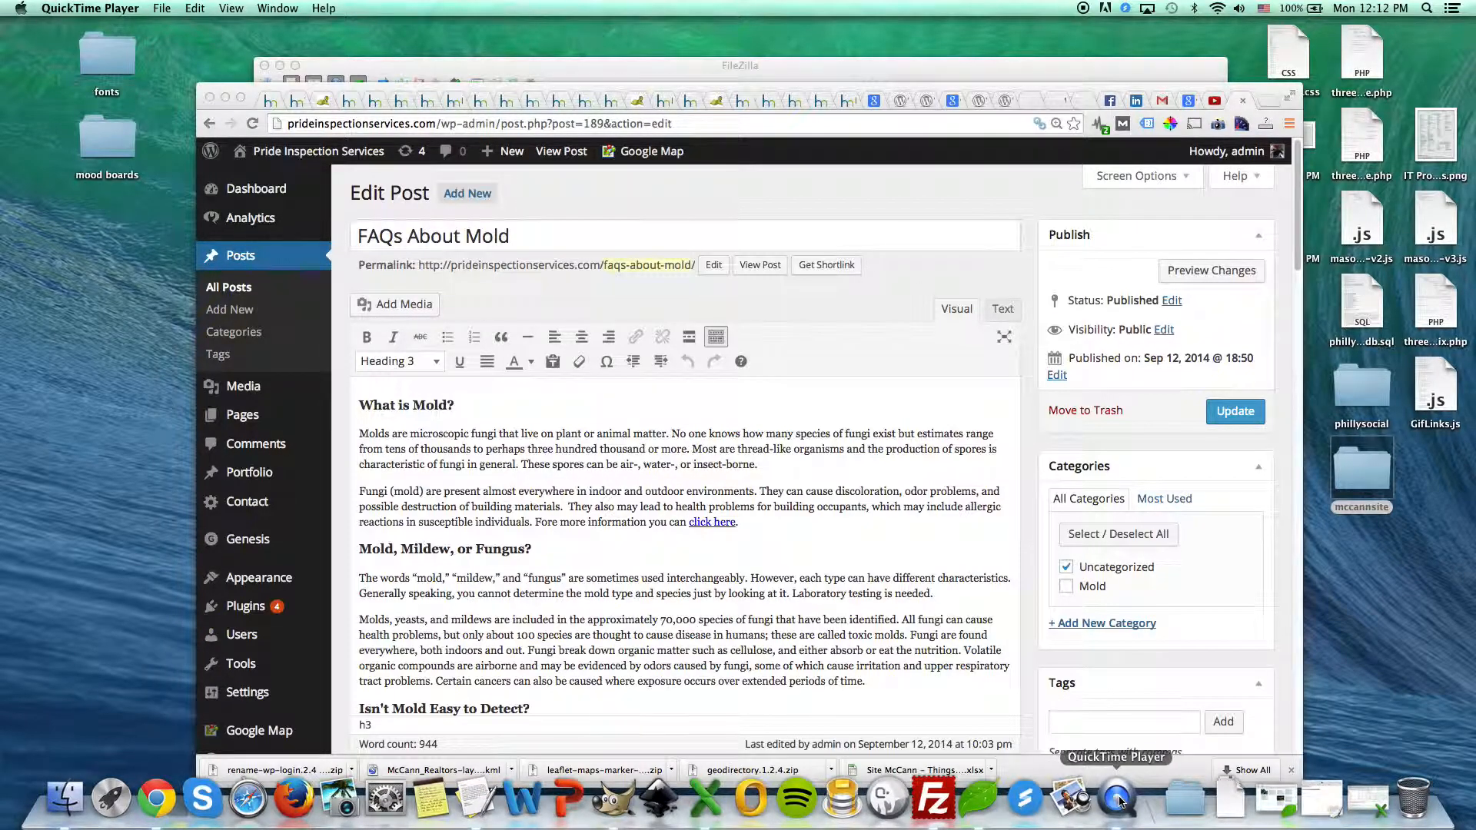